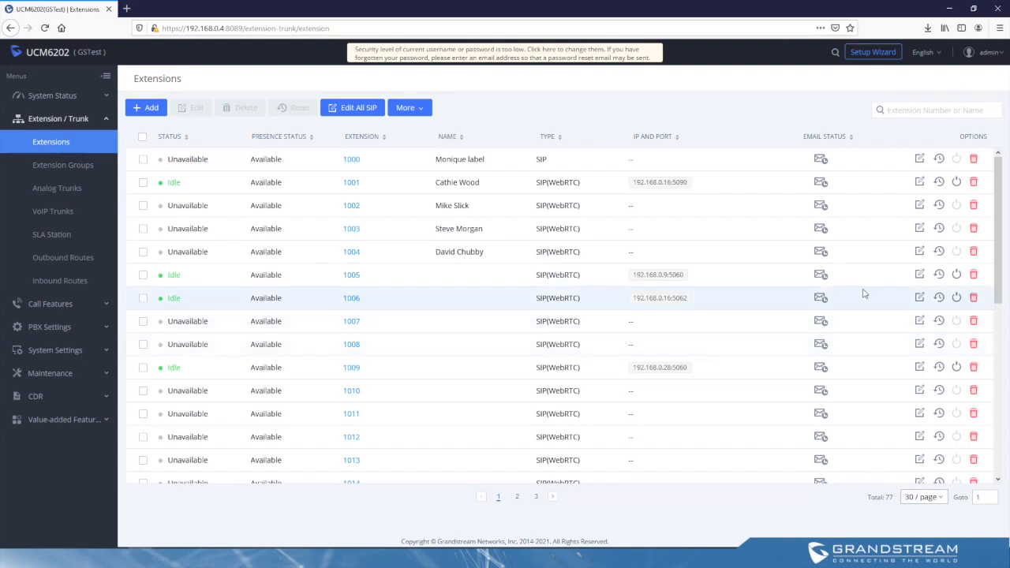
Step: Edit extension 1006, enter a new user password in its user settings and save the extension
left_click(921, 298)
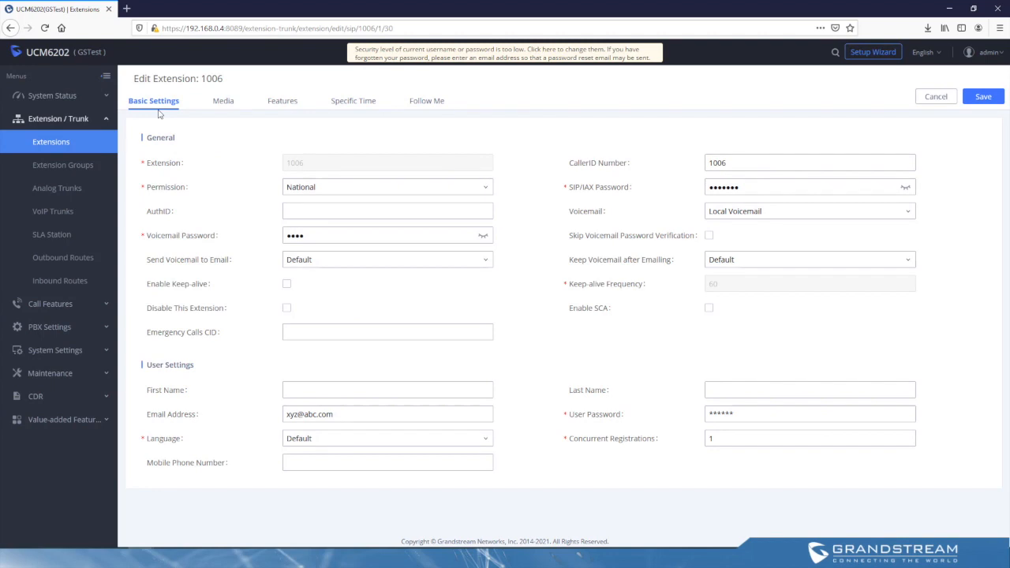
triple_click(594, 416)
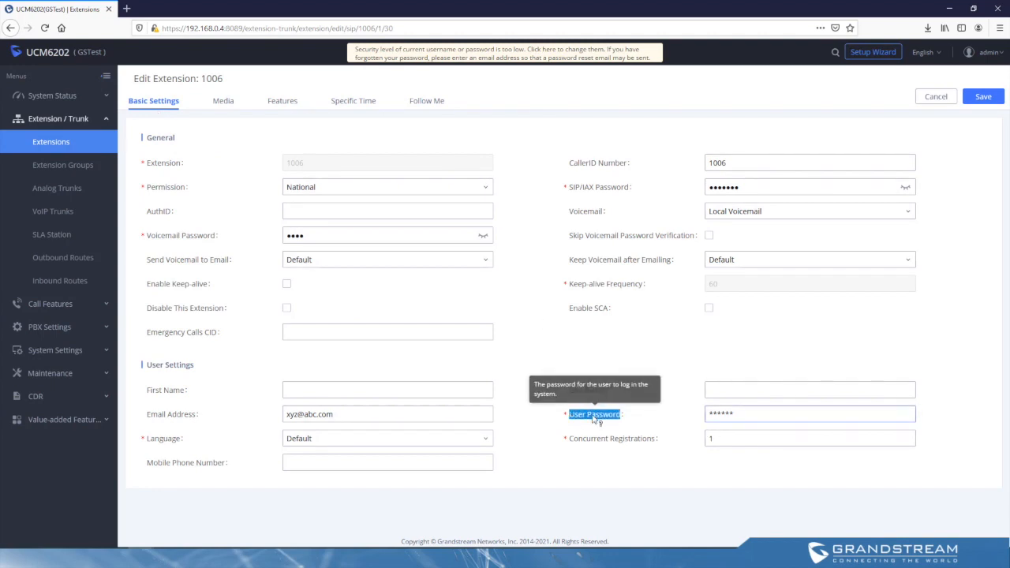
left_click_drag(751, 412, 699, 412)
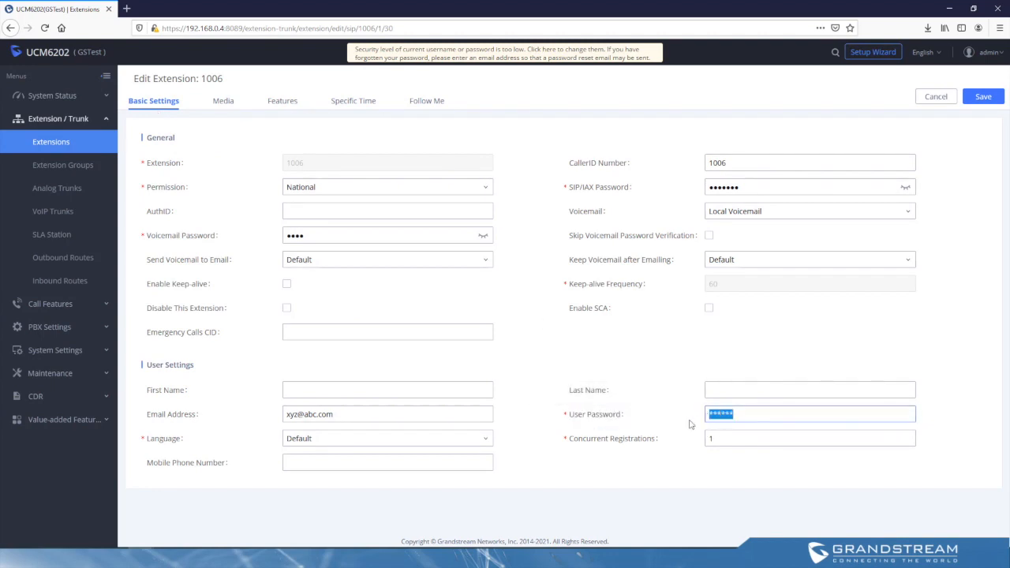
left_click(671, 393)
left_click(666, 414)
type("admin1323")
left_click(984, 96)
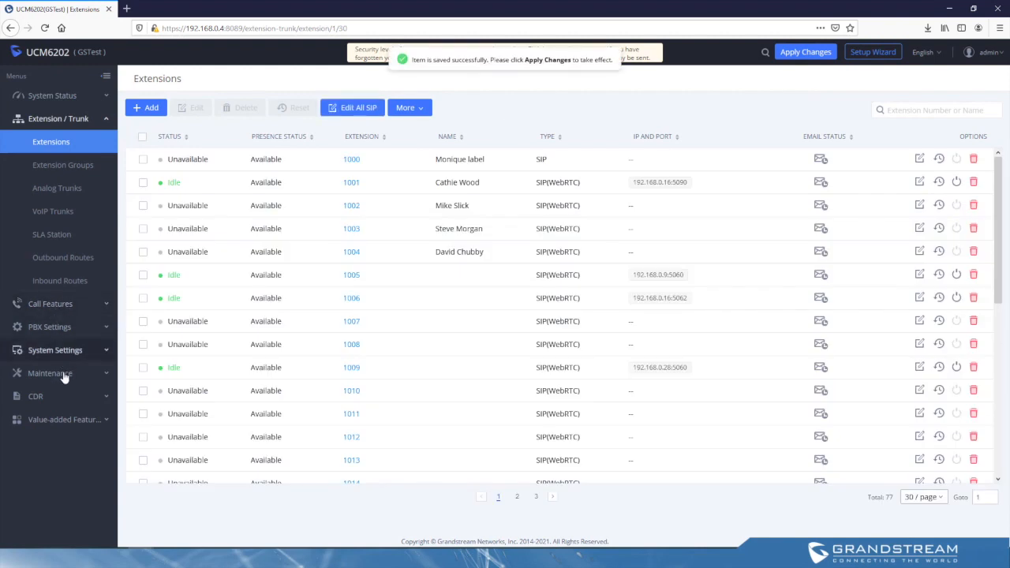
Step: In user management, enter a new user password for user 1006, save it and apply the pending changes
left_click(63, 375)
left_click(65, 236)
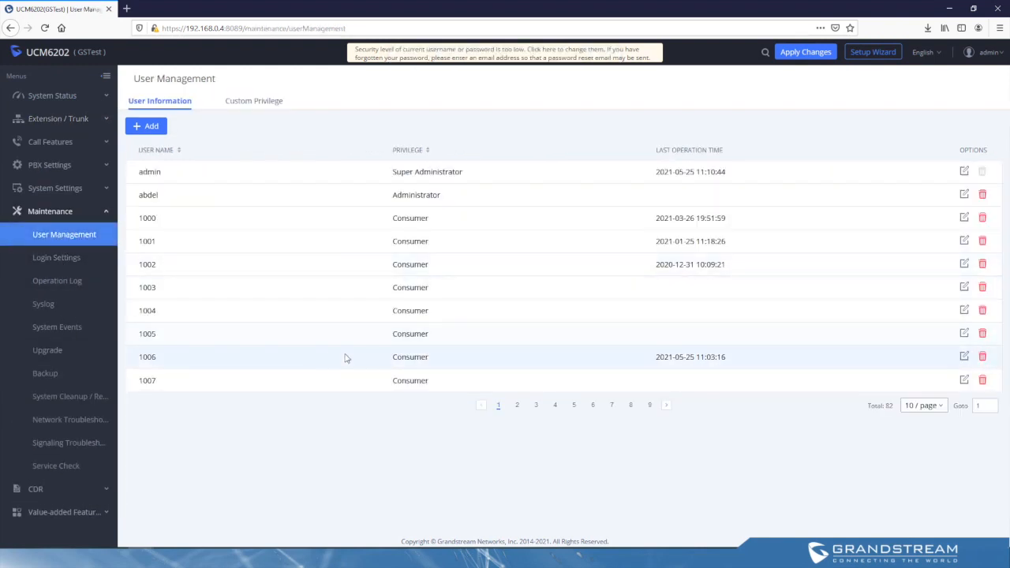
left_click(964, 358)
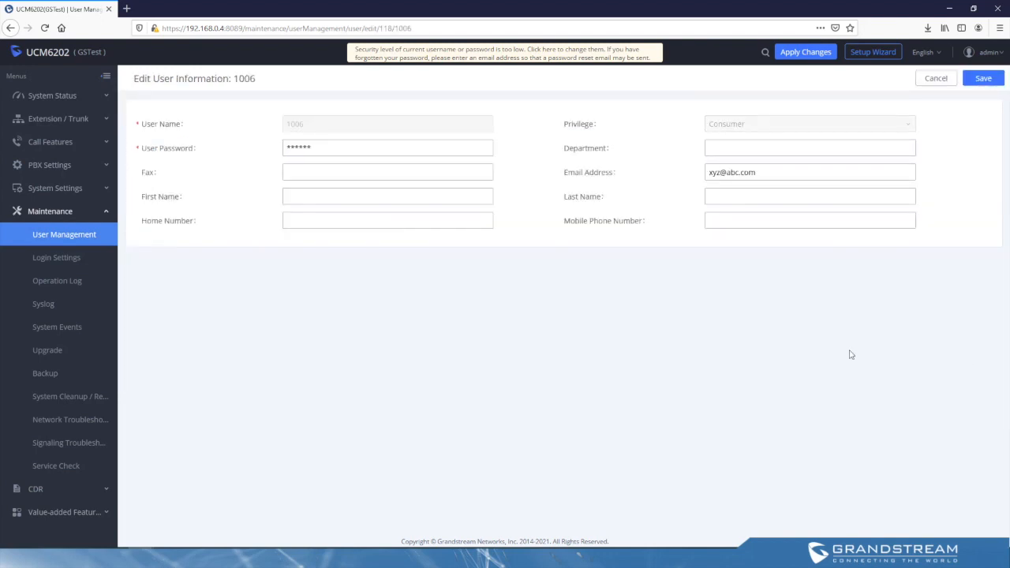
left_click(341, 142)
double_click(333, 146)
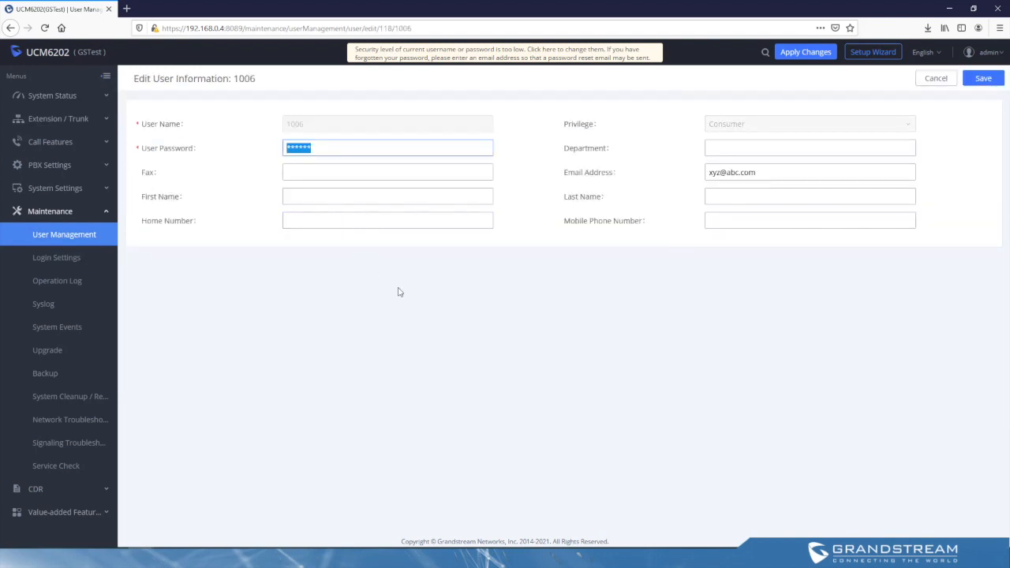
type("admin123")
left_click(984, 78)
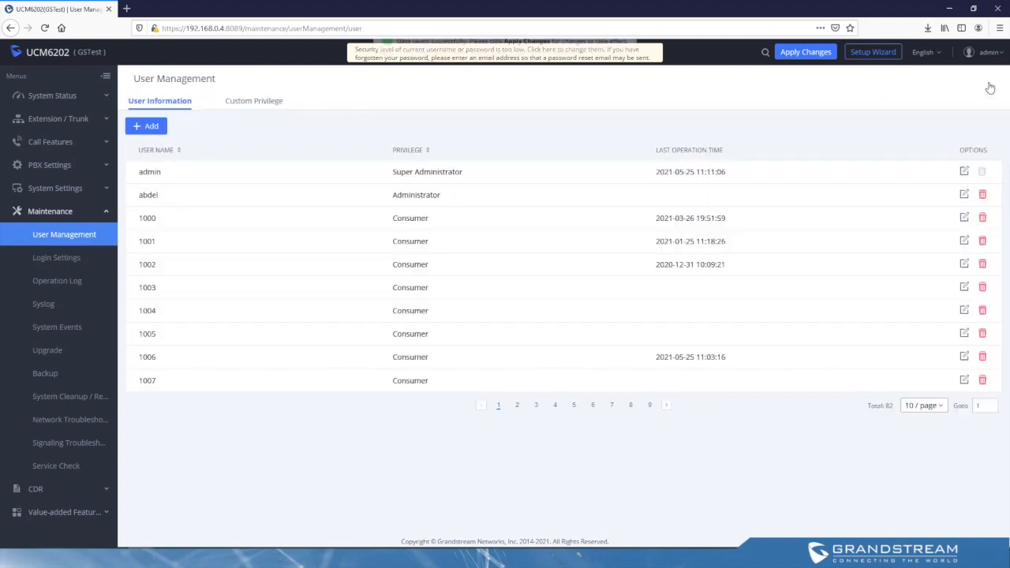
left_click(810, 54)
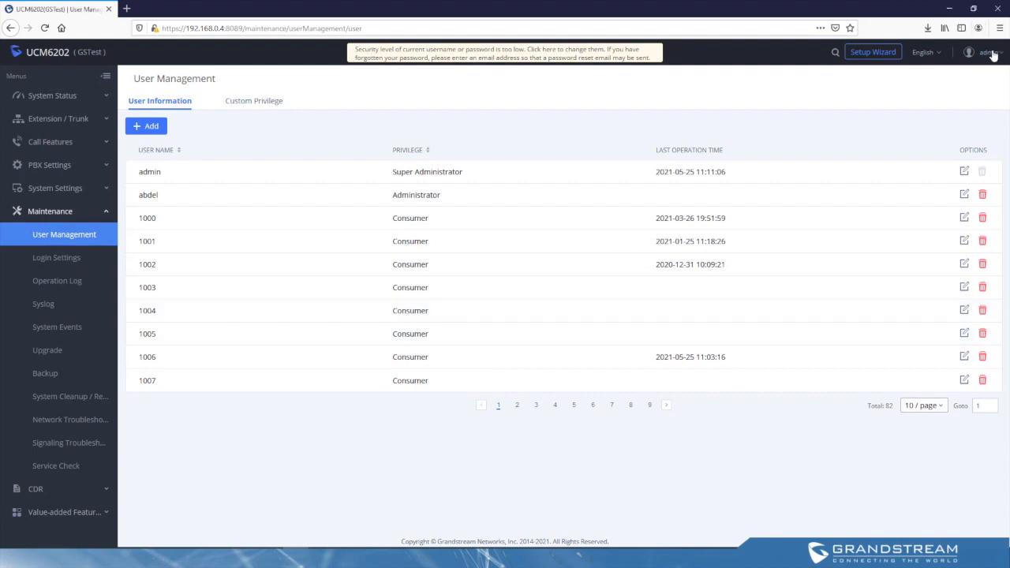
Step: Log out of the administrator account and log in to the user portal as 1006 with the user password
mouse_move(993, 53)
left_click(988, 95)
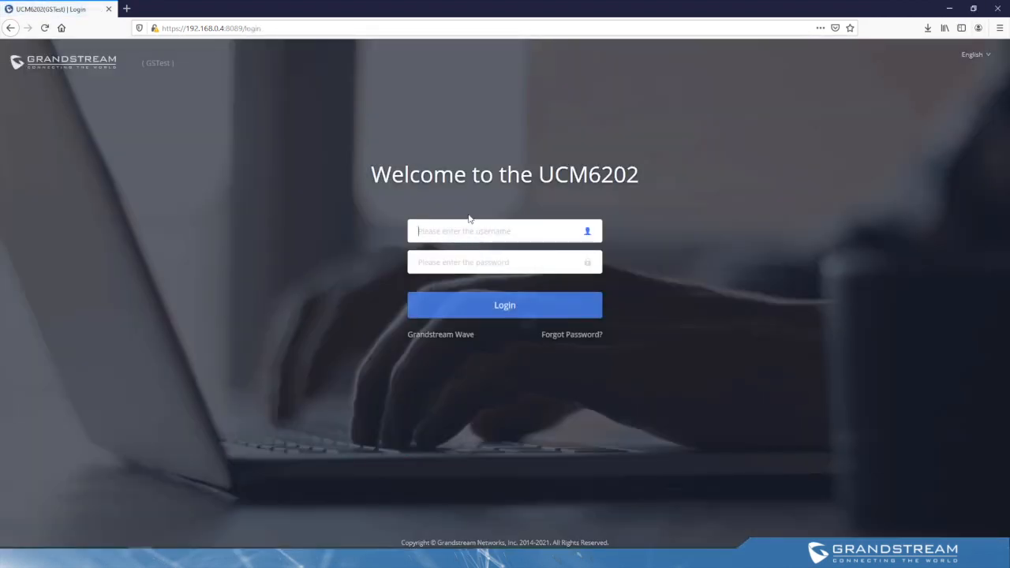
type("1006")
key("Tab")
type("•")
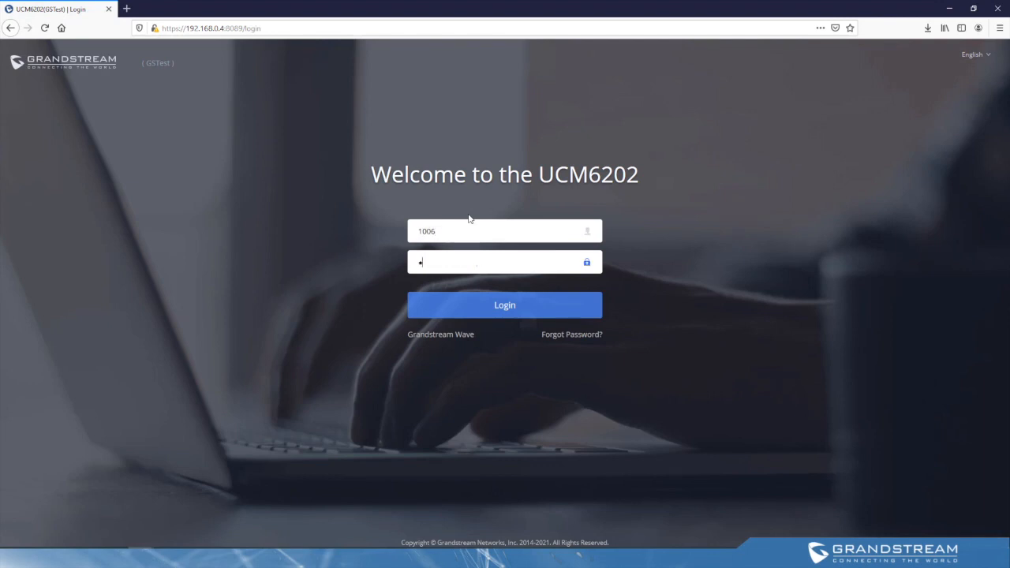
type("••••••")
left_click(510, 306)
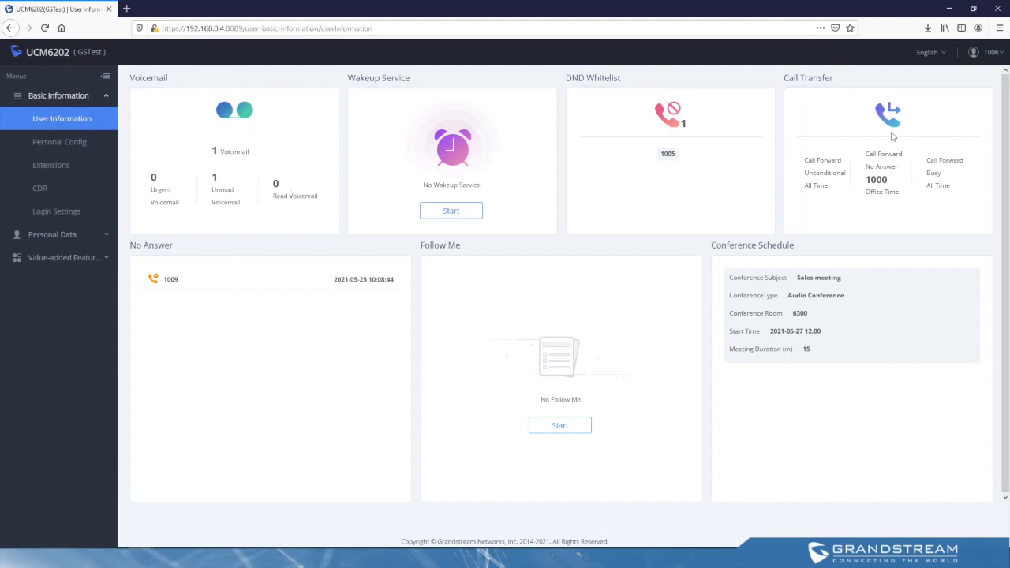
Step: Review the user information overview, covering voicemail, DND whitelist, call transfer and unanswered calls
triple_click(228, 188)
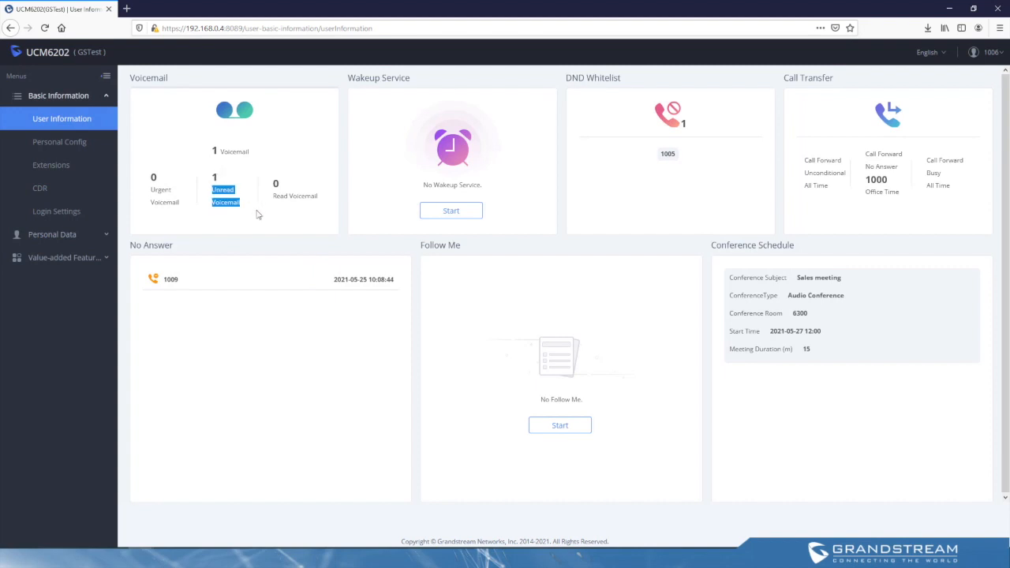
left_click(258, 212)
left_click_drag(681, 158, 664, 155)
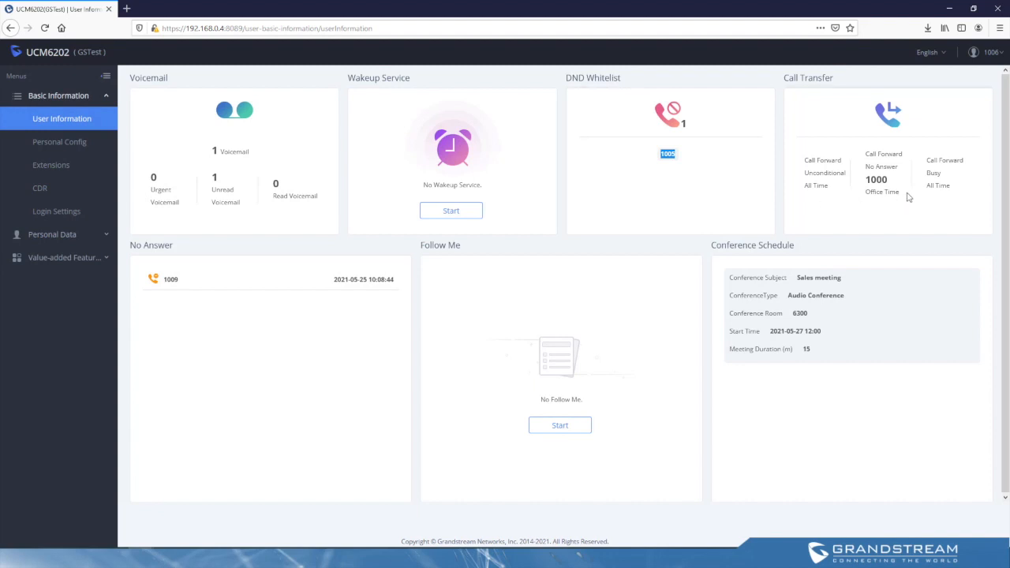
left_click_drag(907, 195, 864, 178)
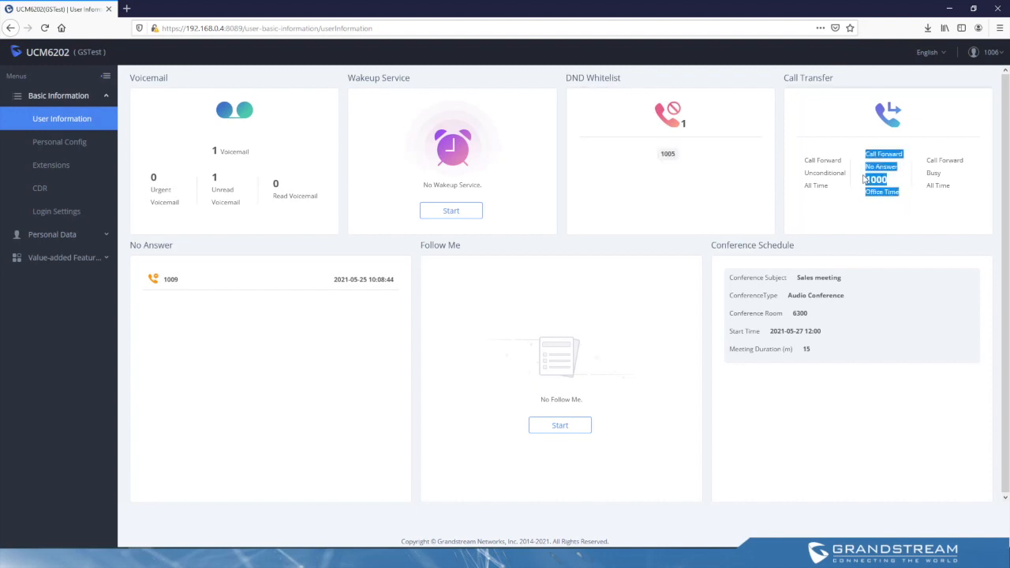
left_click(830, 218)
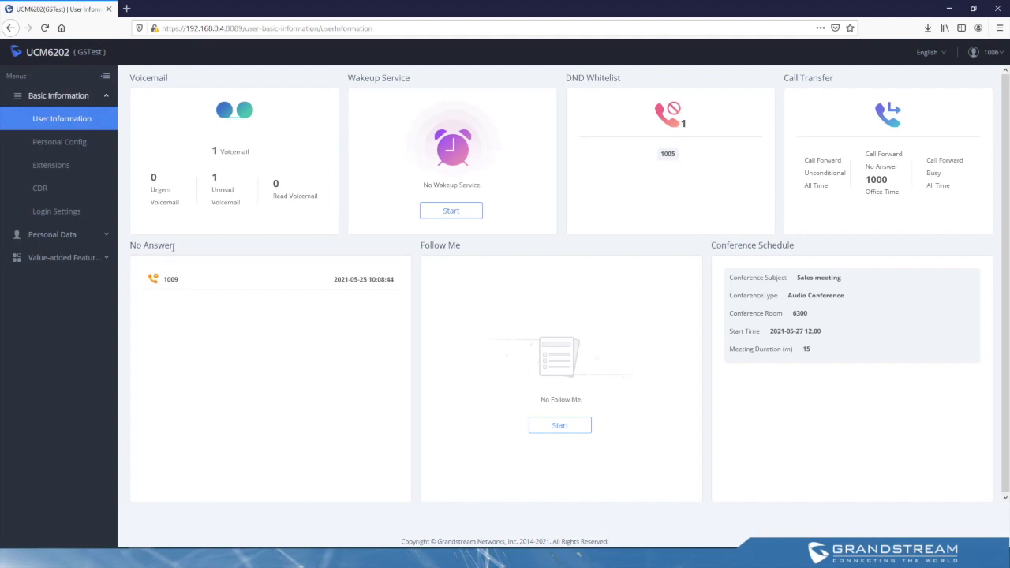
left_click_drag(174, 246, 130, 248)
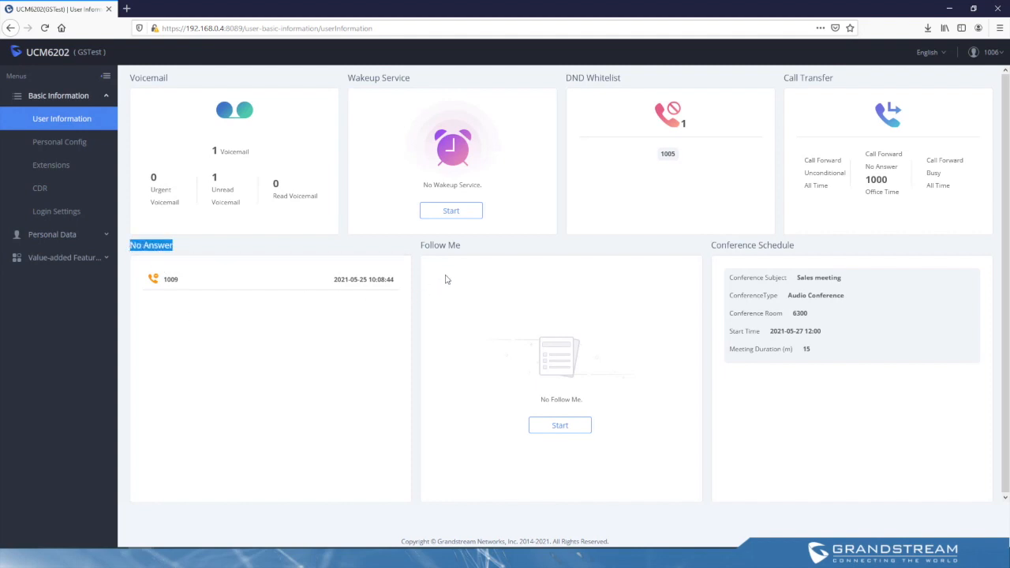
left_click(618, 257)
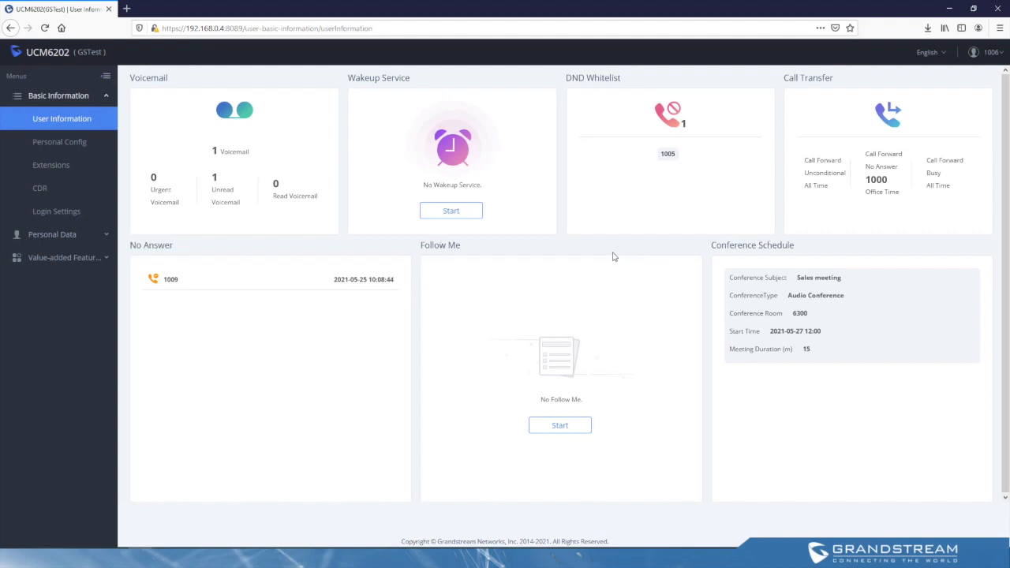
Step: Open the personal configuration and examine its department, fax, name and home number fields
left_click(88, 141)
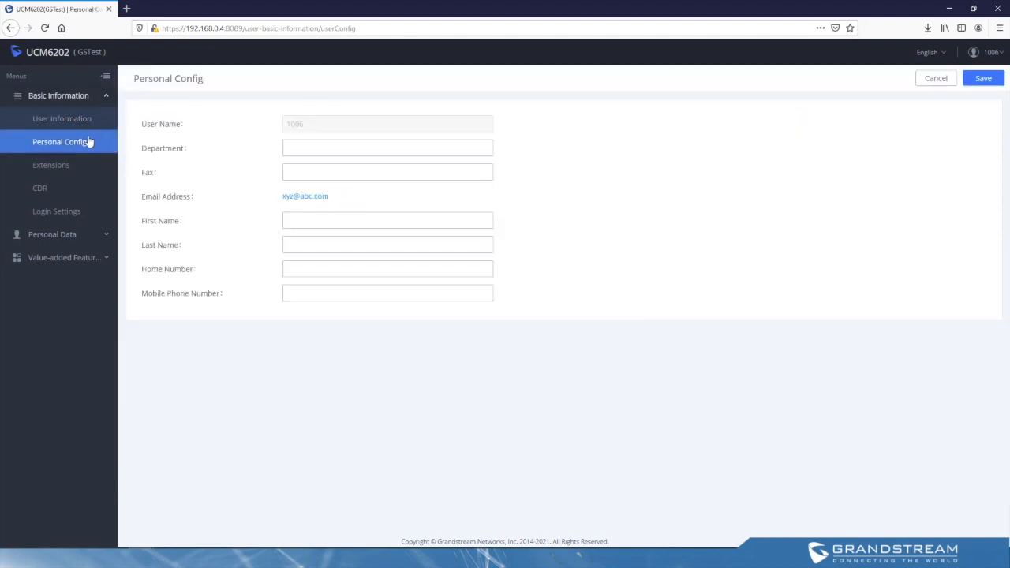
left_click(392, 265)
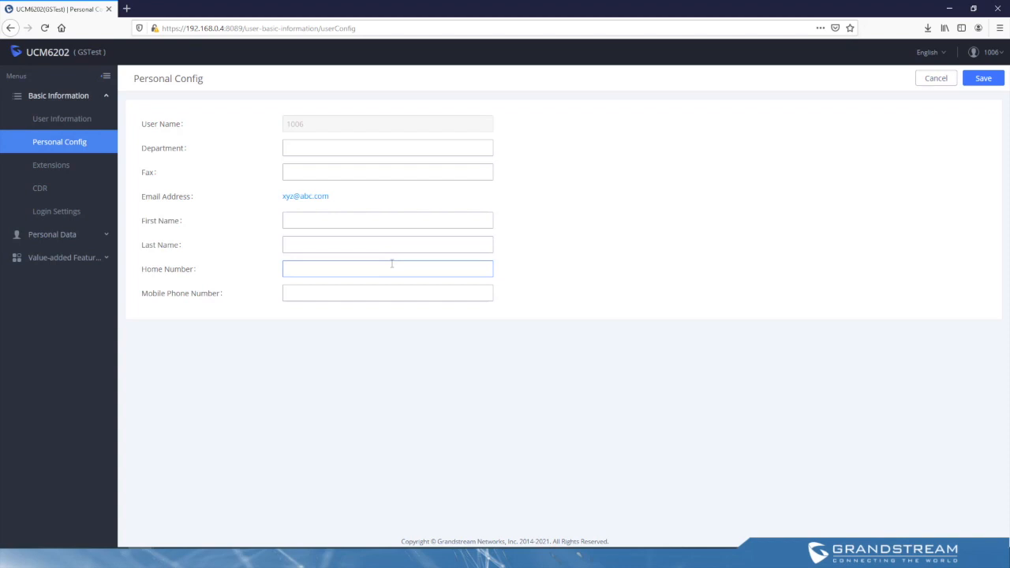
left_click(308, 145)
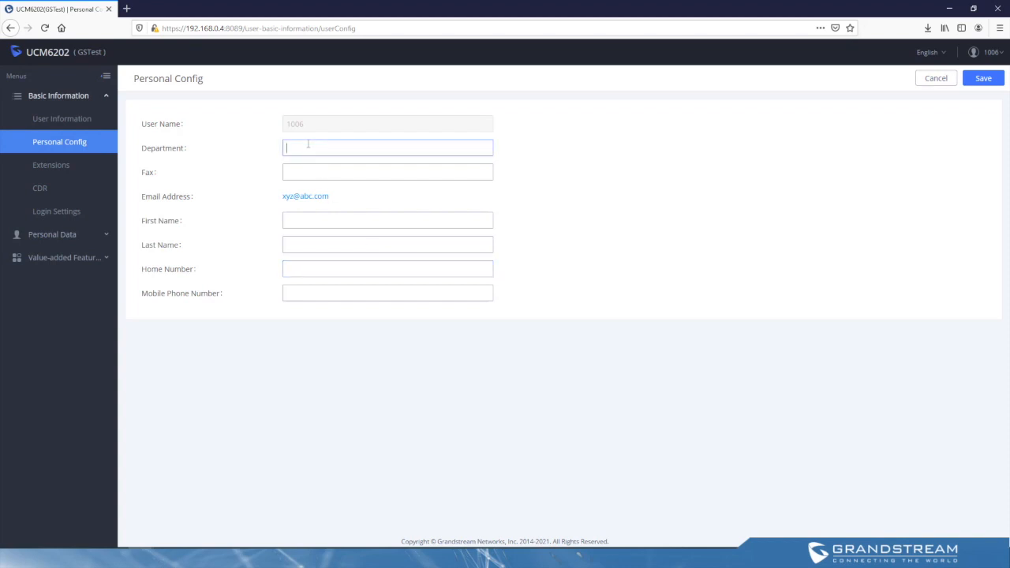
left_click(313, 170)
left_click(311, 220)
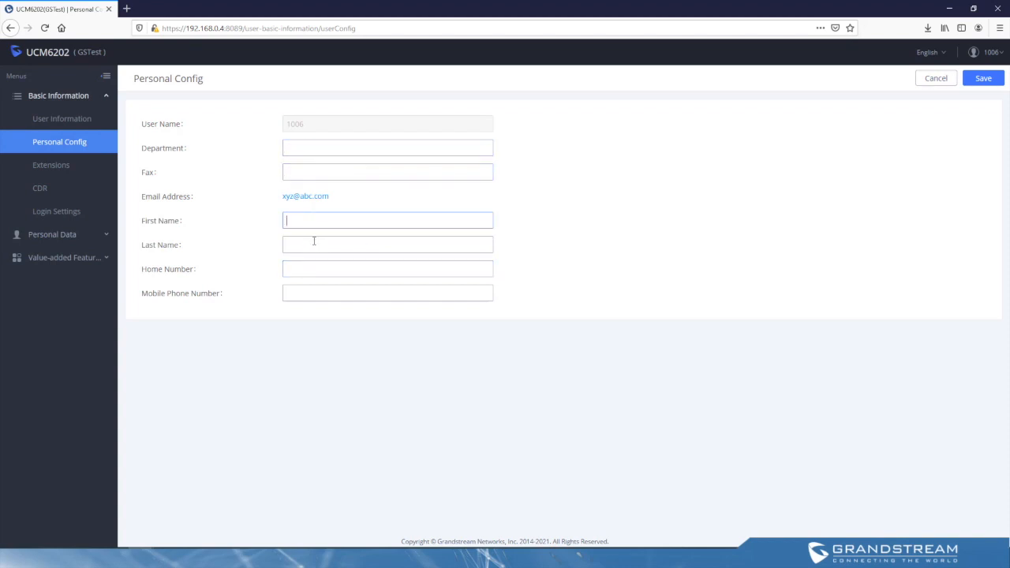
left_click(314, 243)
left_click(315, 267)
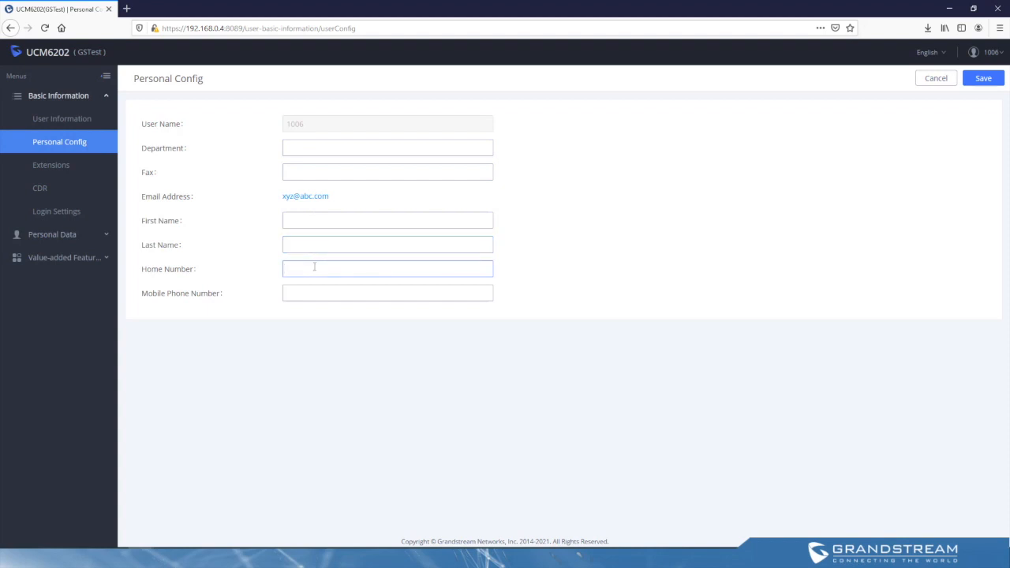
Step: Open the user's extension settings, check the available languages and enable SCA
left_click(66, 166)
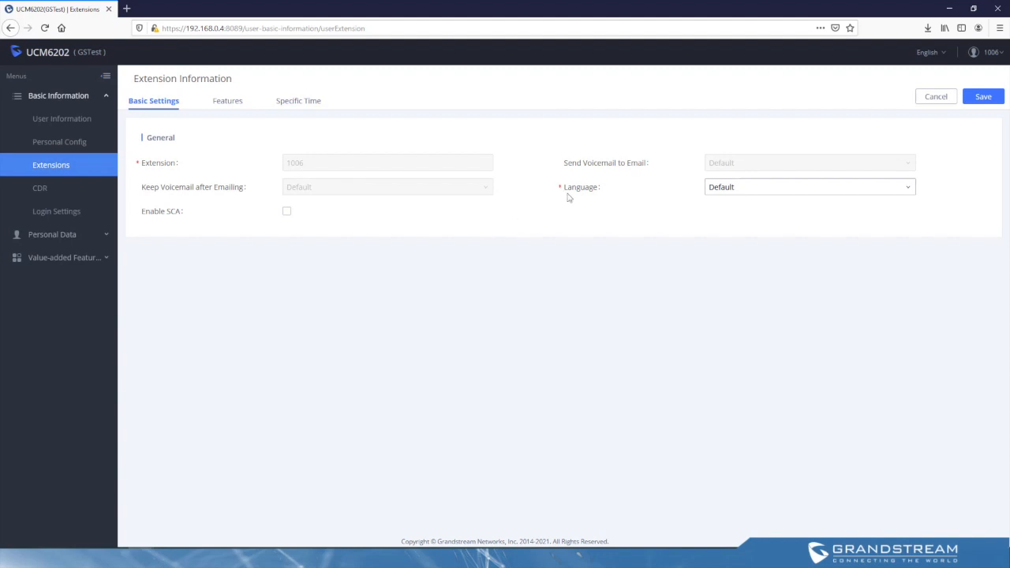
left_click(727, 192)
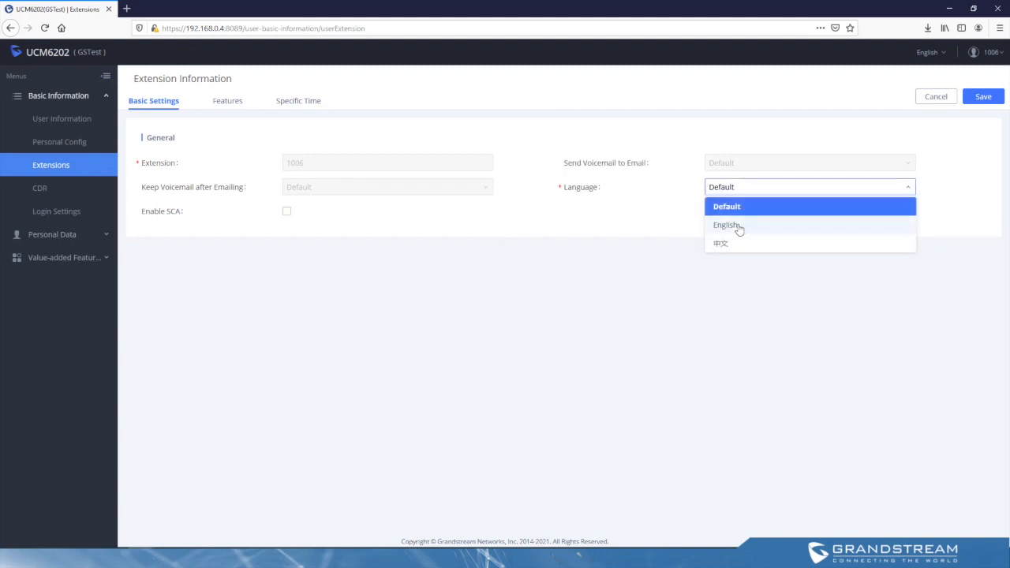
left_click(287, 212)
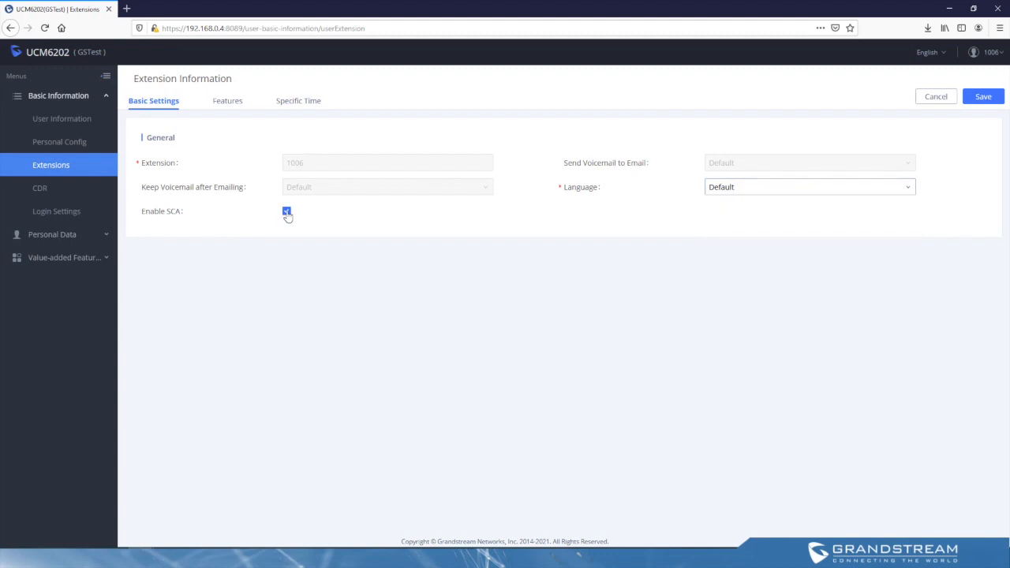
Step: In the extension's features, set Call Forward No Answer to Custom Number with the external phone number
left_click(225, 102)
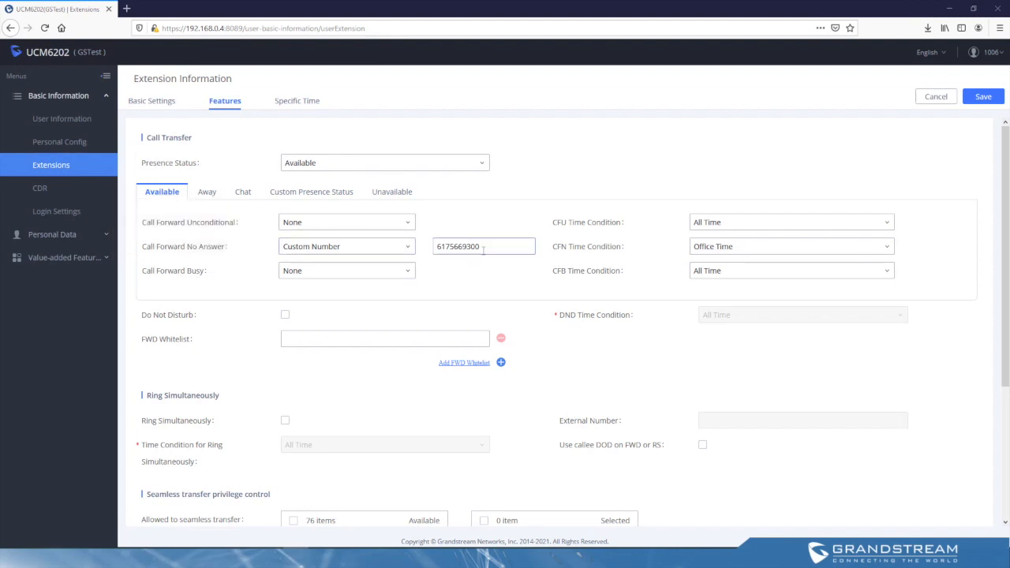
left_click_drag(482, 248, 420, 251)
left_click(452, 286)
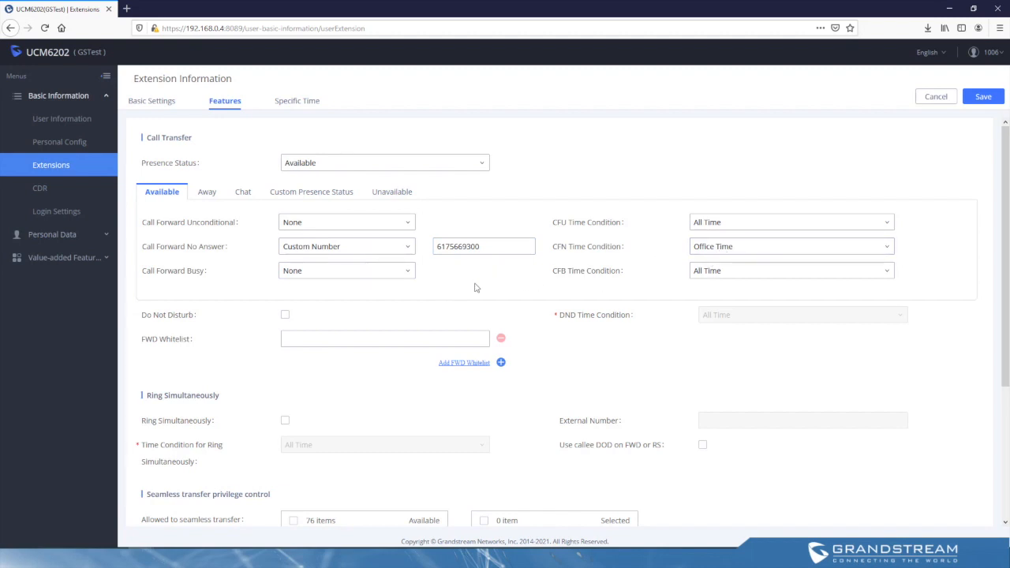
Step: Enable Do Not Disturb for the extension and set its DND time condition to Out of Office Time
left_click(286, 316)
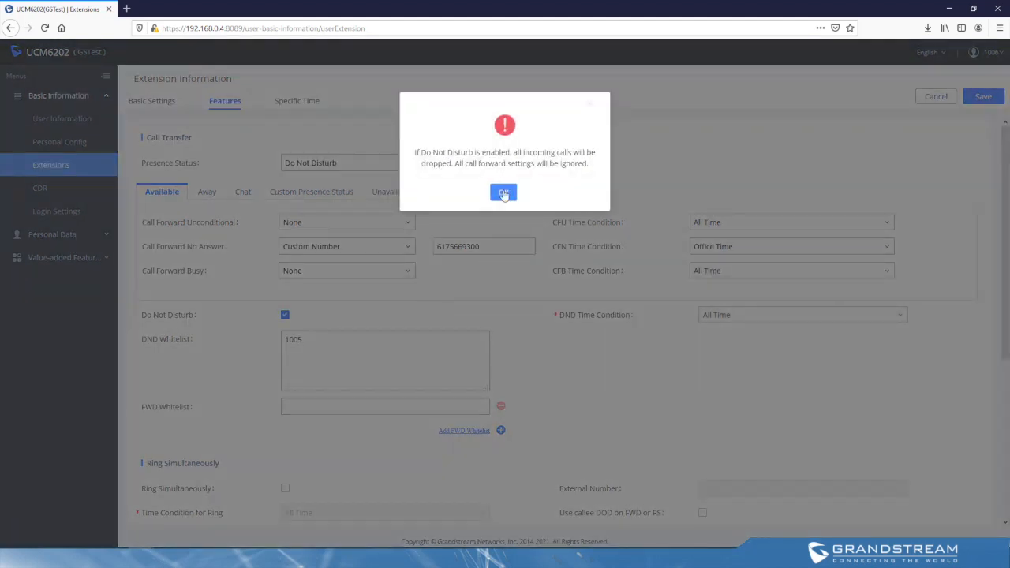
left_click(500, 194)
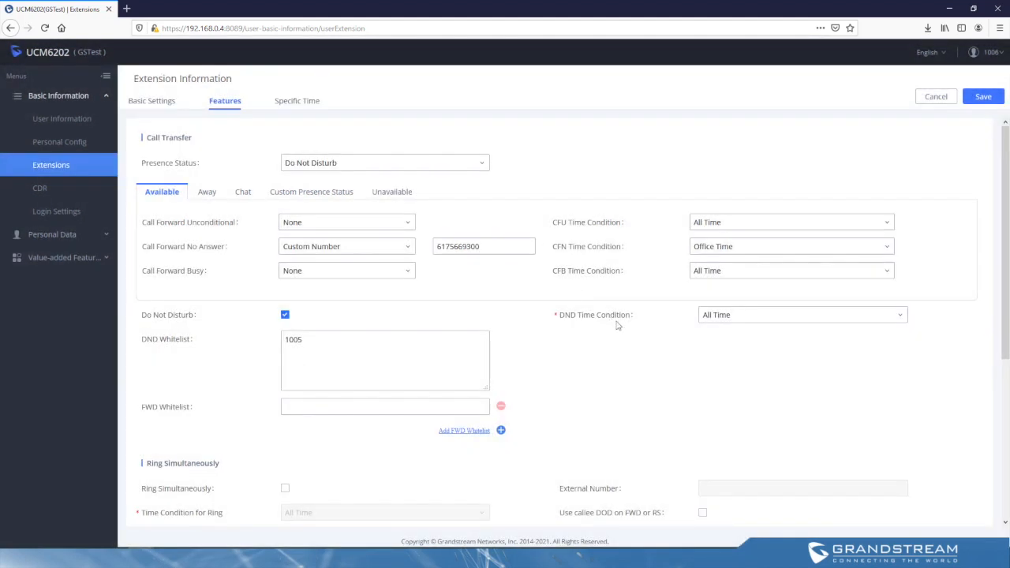
left_click(738, 322)
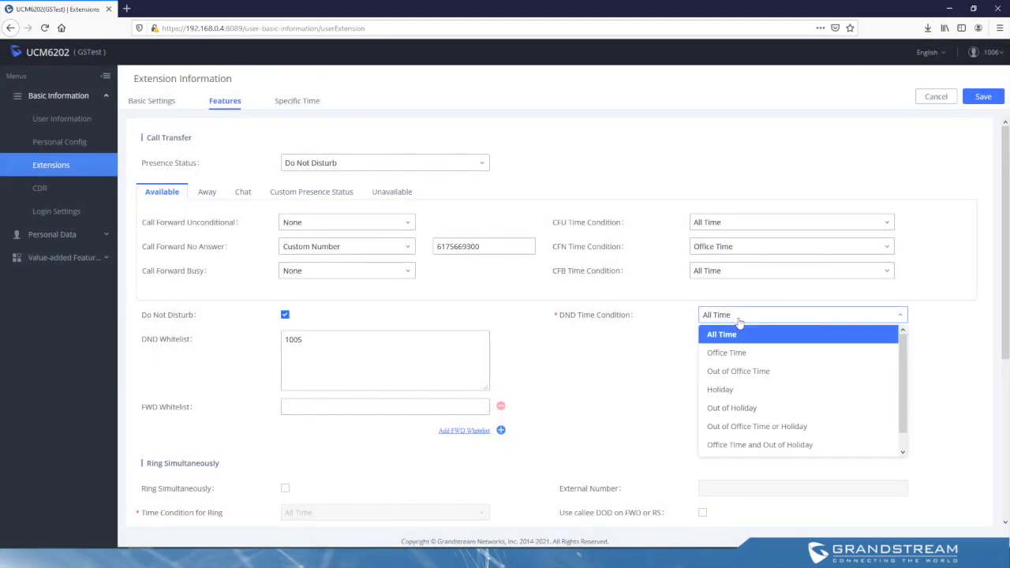
left_click(739, 352)
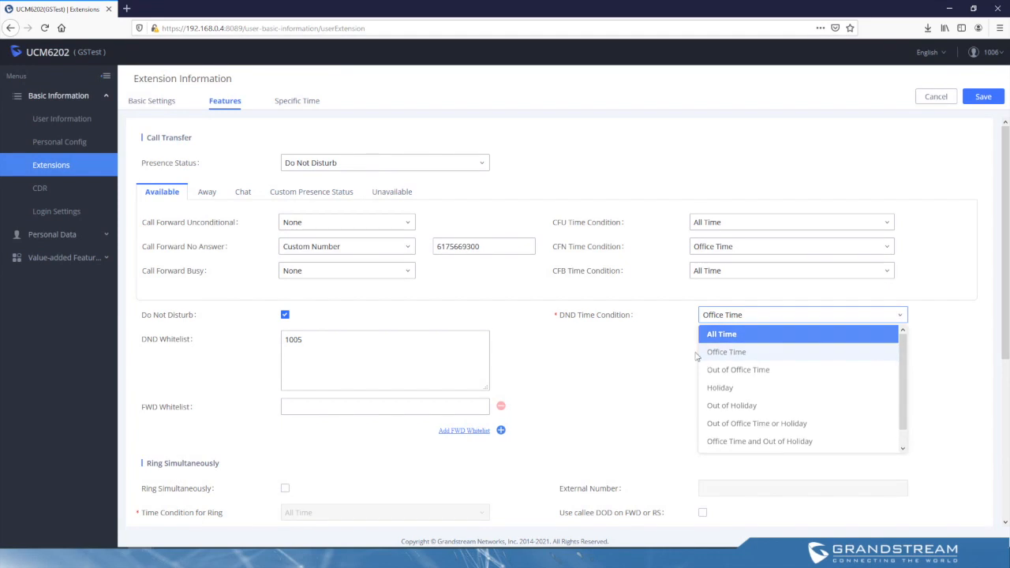
left_click(742, 317)
left_click(743, 372)
Step: Enable Ring Simultaneously for the extension and enter the external phone number
scroll(473, 331, "down", 3)
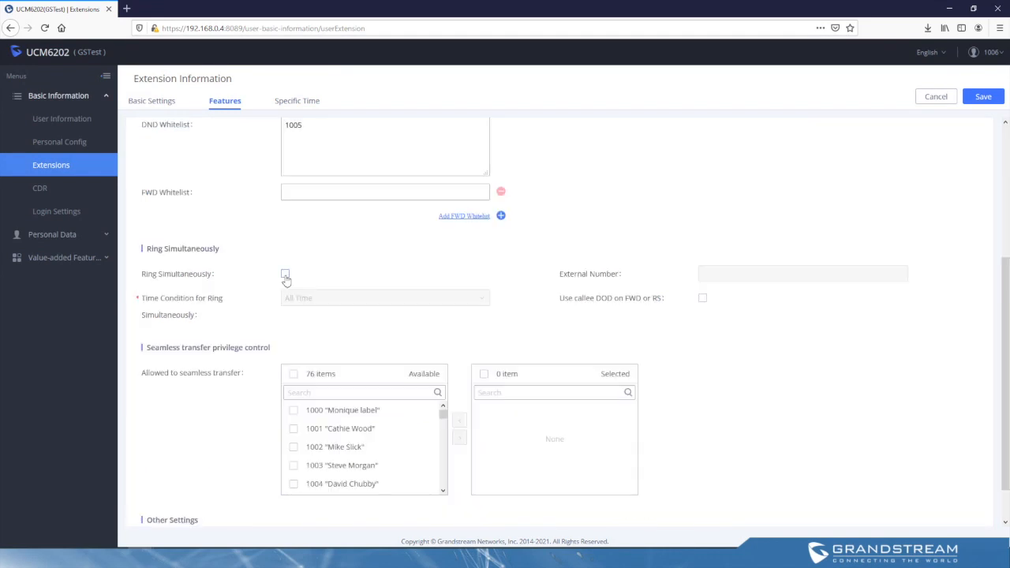
left_click(285, 275)
left_click(720, 272)
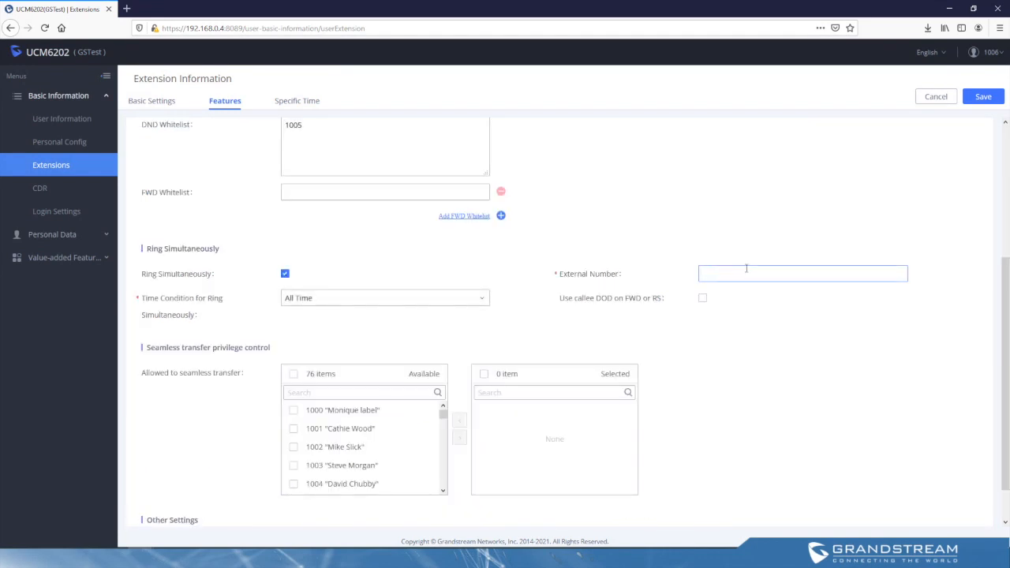
left_click(778, 355)
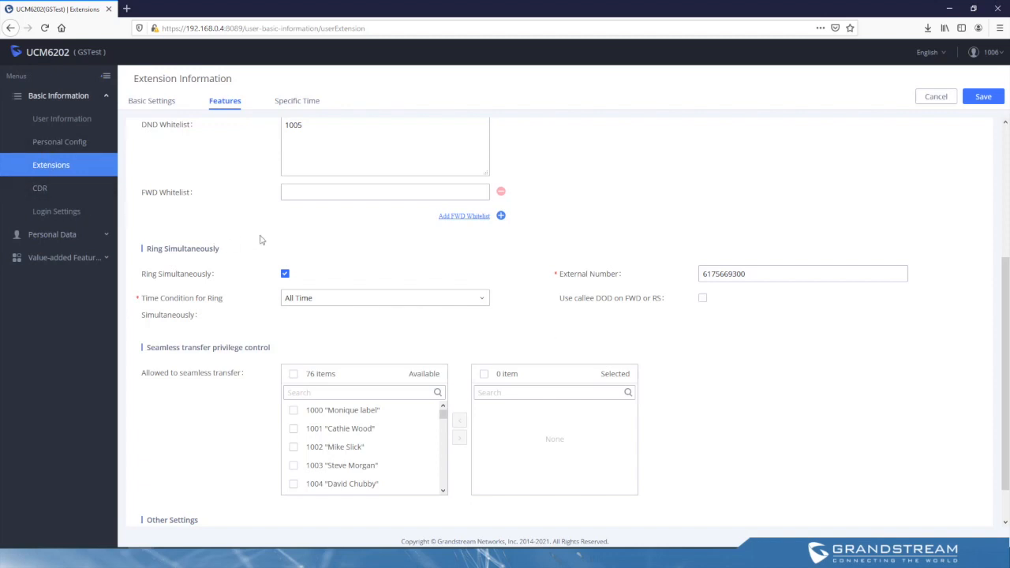
Step: View the extension's specific time settings and the user's call detail records (CDR)
scroll(391, 236, "up", 2)
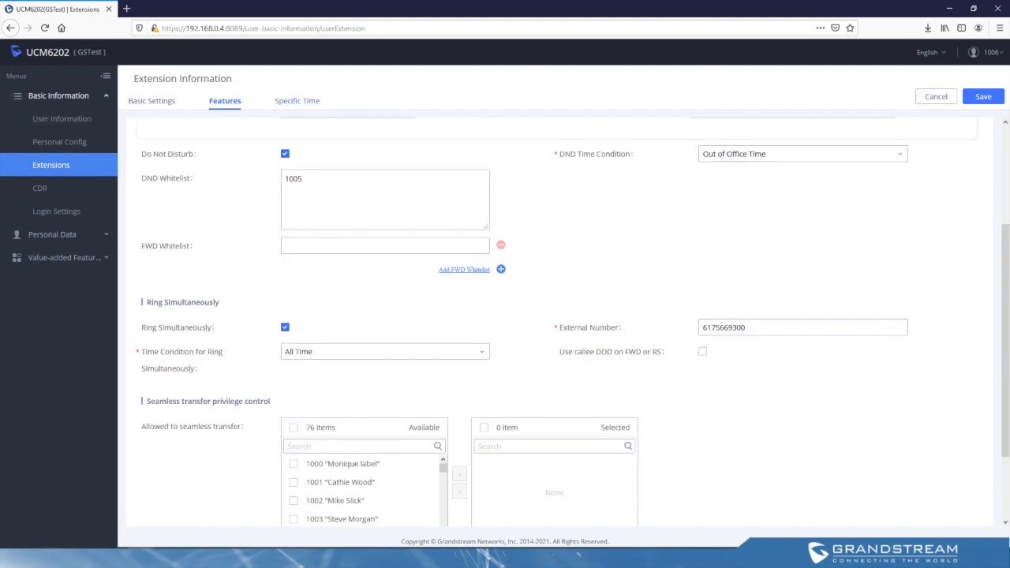
left_click(298, 102)
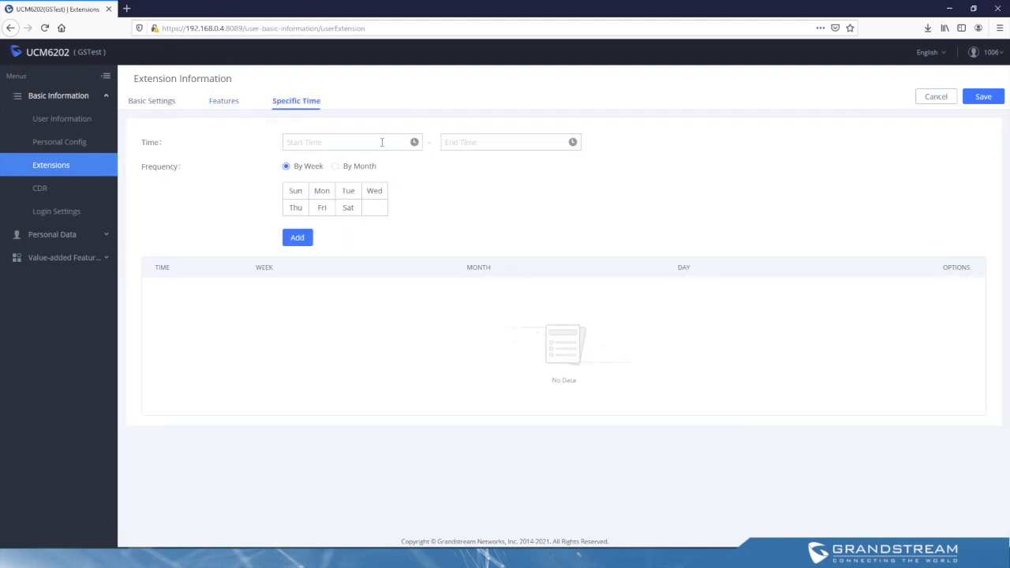
left_click(40, 191)
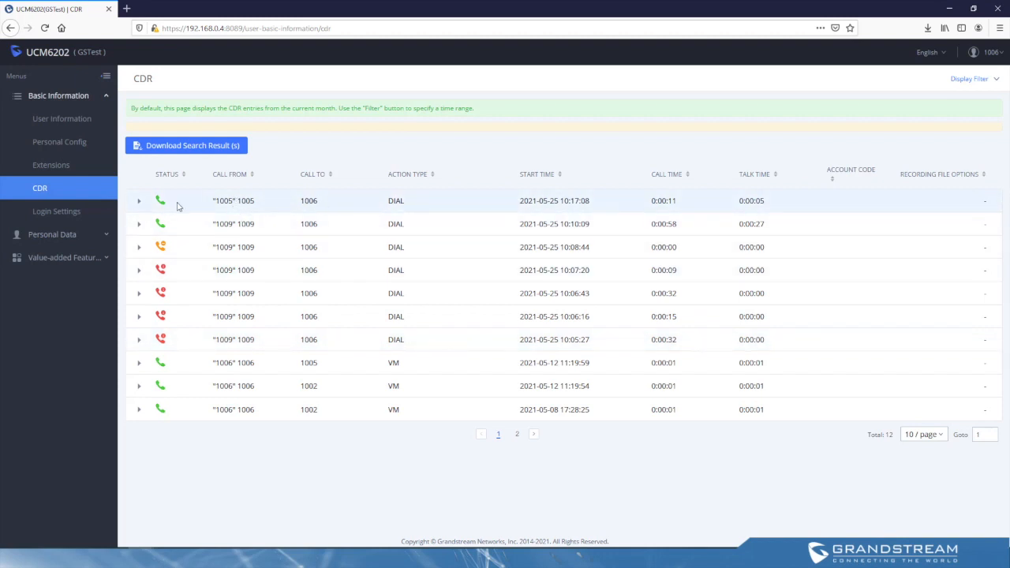
Step: Expand the details of the latest call record from 1005 and display the CDR filter options
left_click(140, 203)
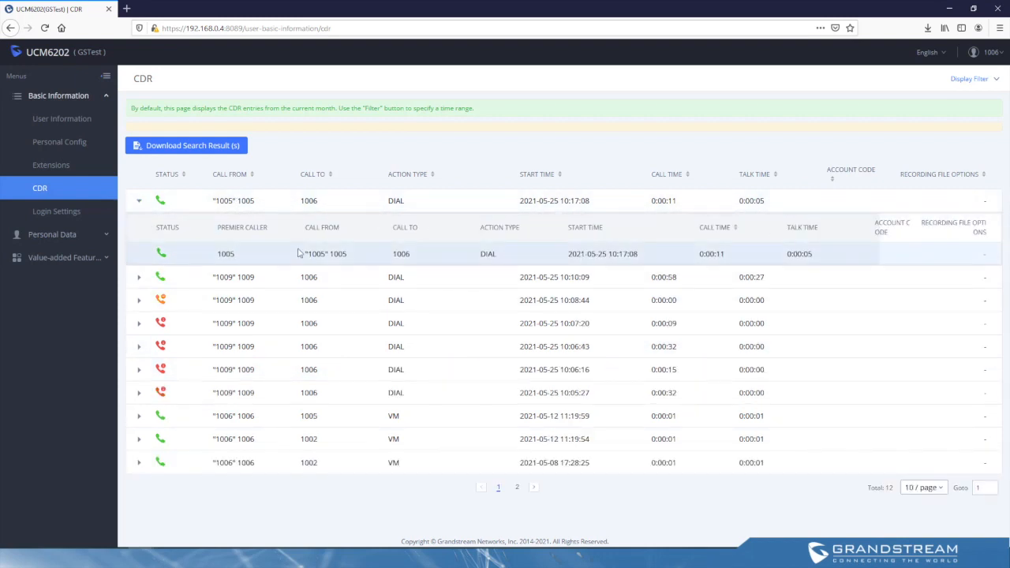
left_click(995, 81)
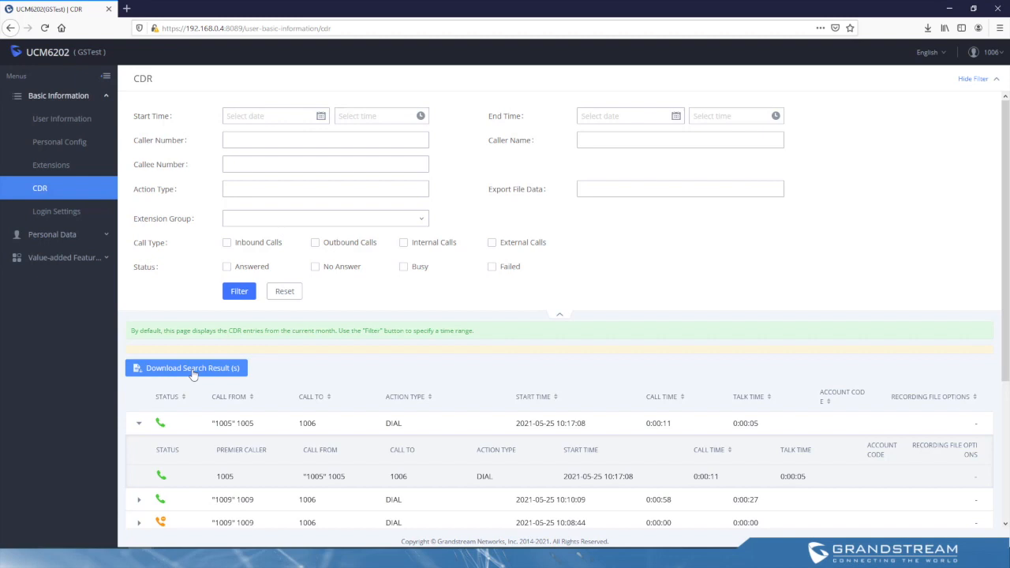
Step: Examine the Login Settings fields for changing the user's password and the binding email address
left_click(72, 212)
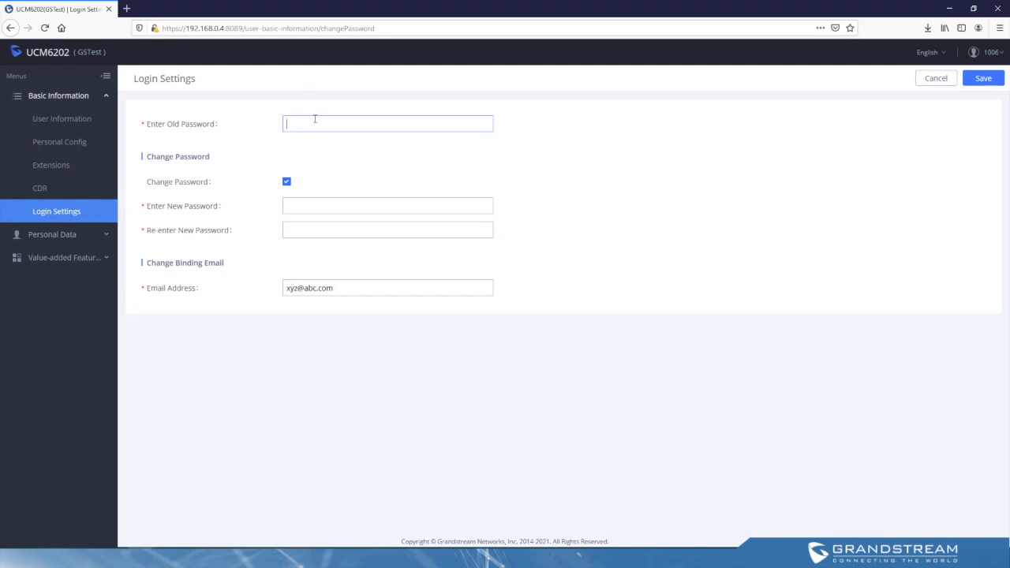
left_click(308, 205)
left_click(311, 229)
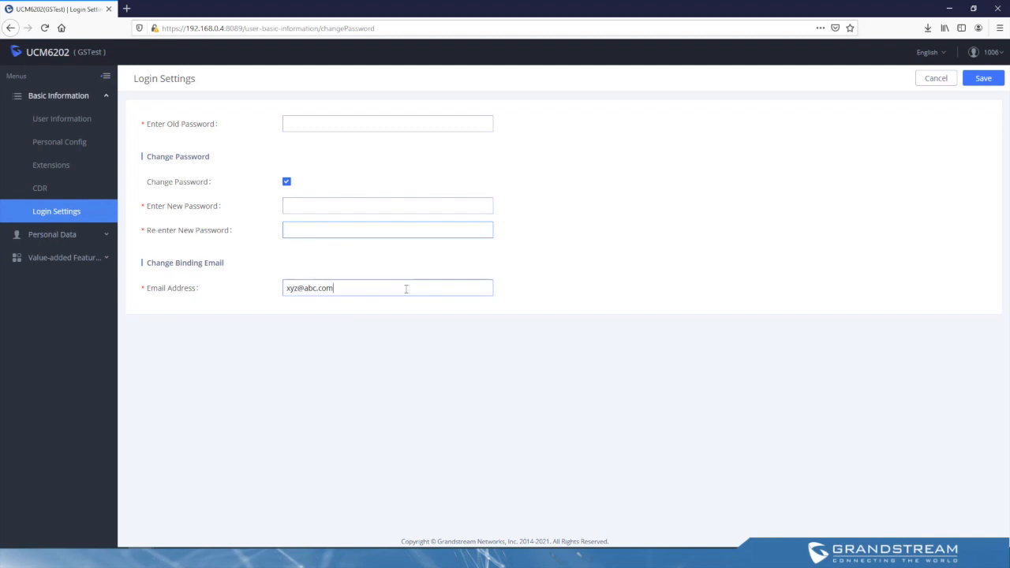
left_click_drag(381, 287, 255, 287)
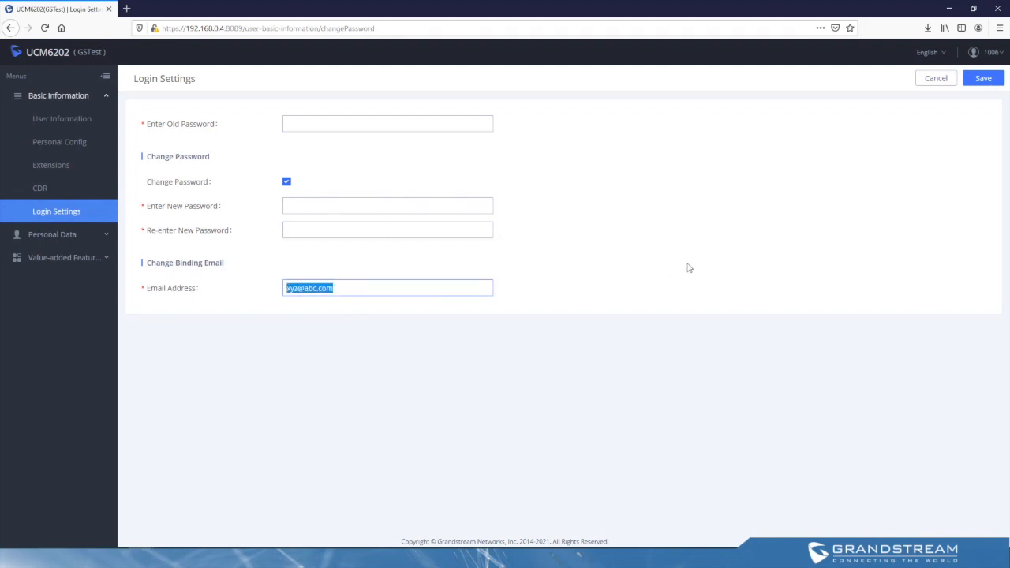
left_click(421, 289)
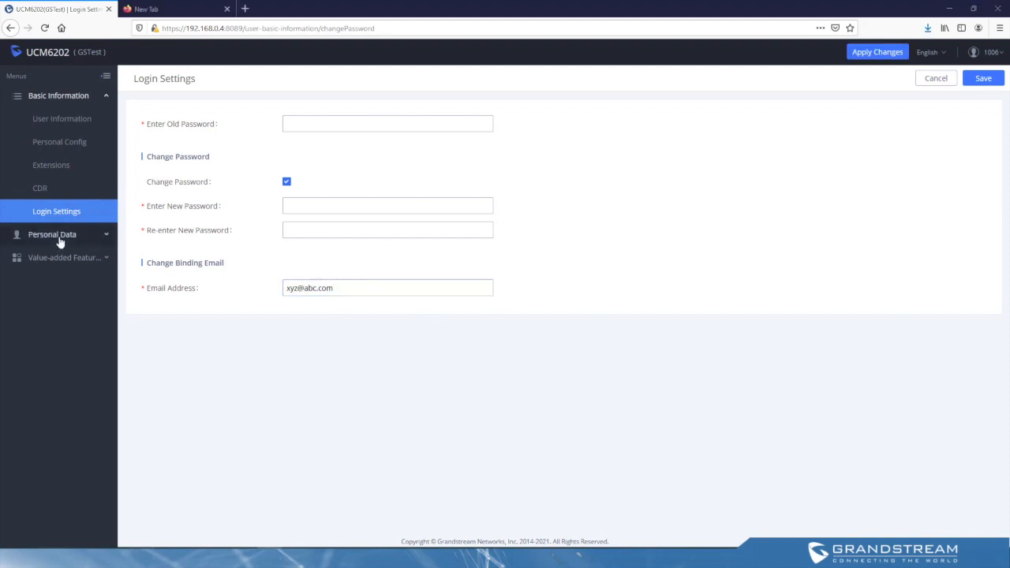
Step: Enable Follow Me for the extension and enable its default destination, choosing Voicemail as the destination type and picking a mailbox
left_click(36, 234)
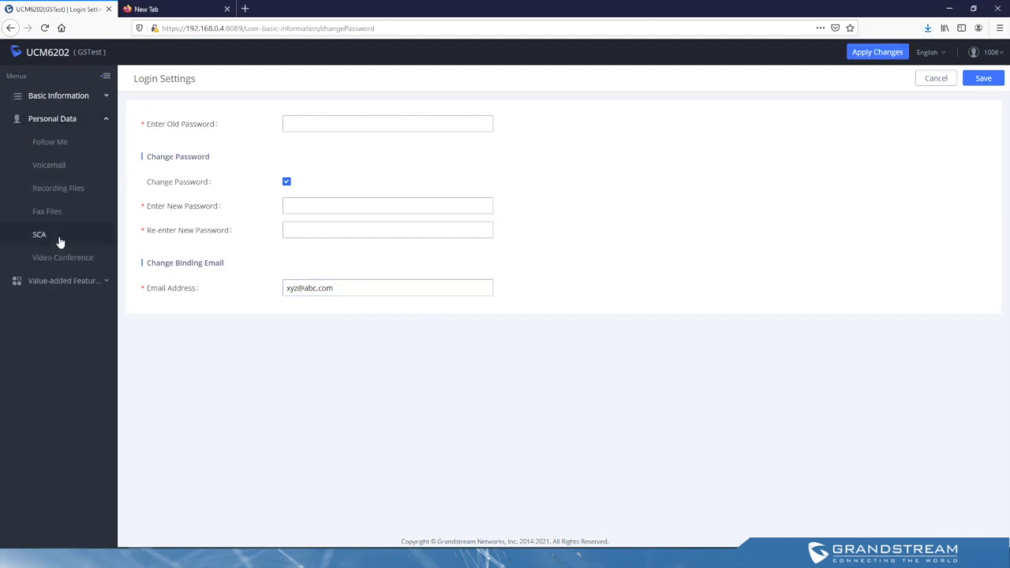
left_click(65, 142)
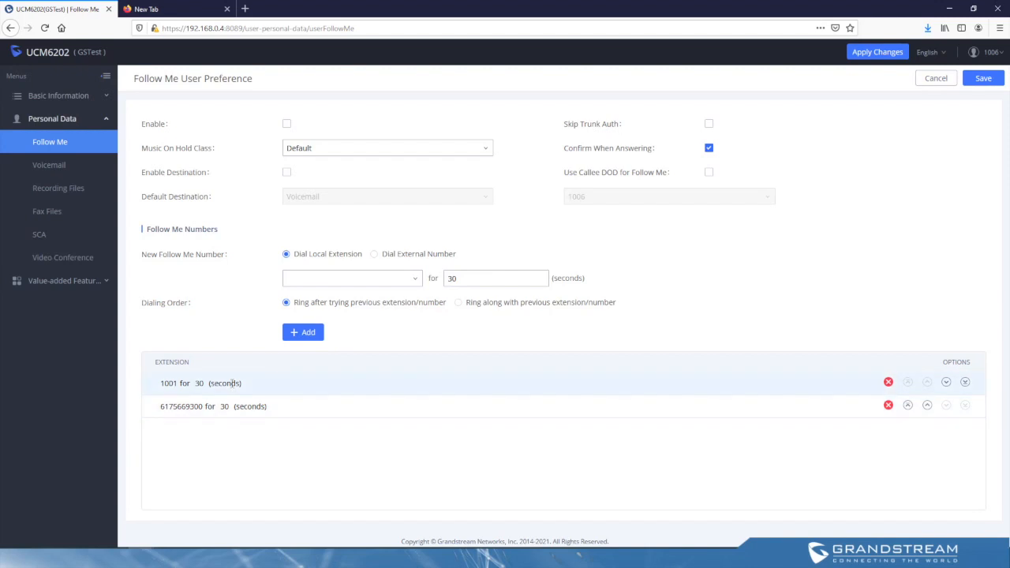
left_click(287, 125)
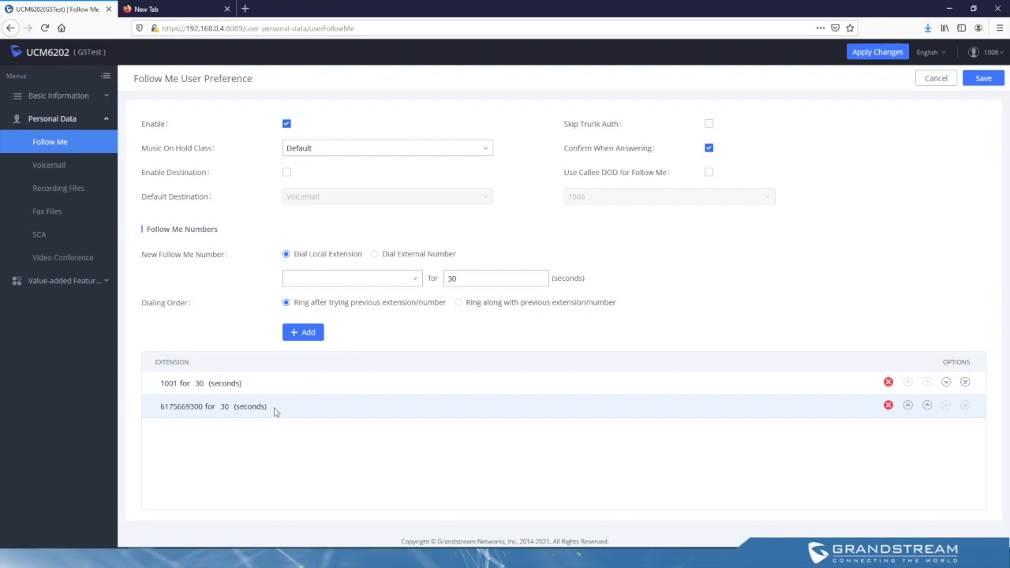
left_click(286, 173)
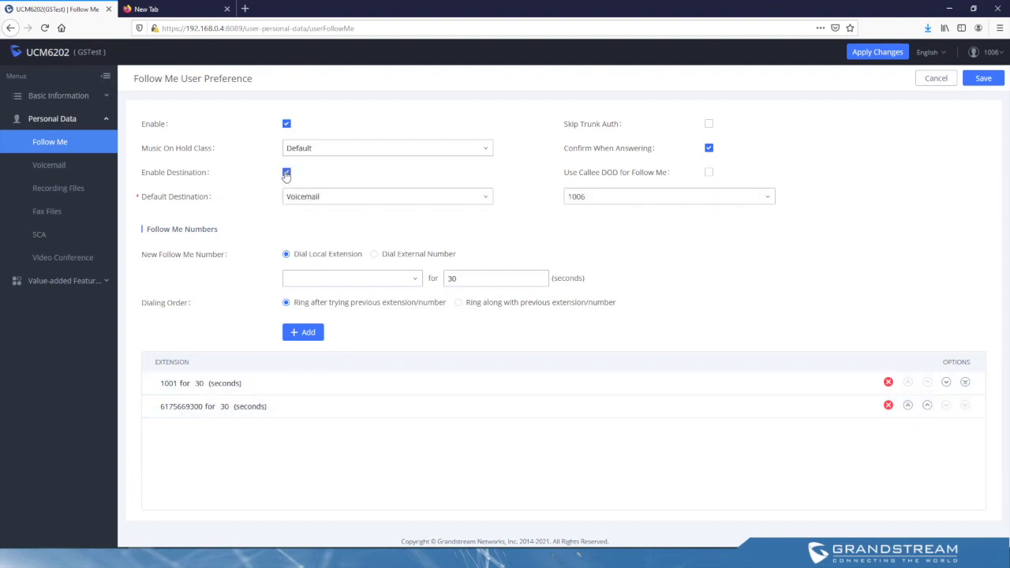
left_click(344, 199)
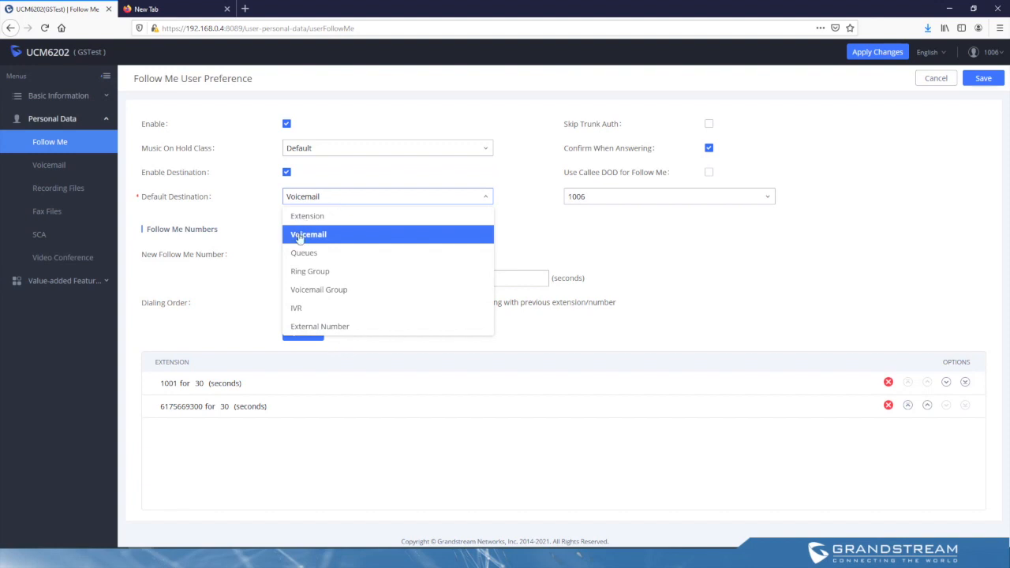
left_click(310, 240)
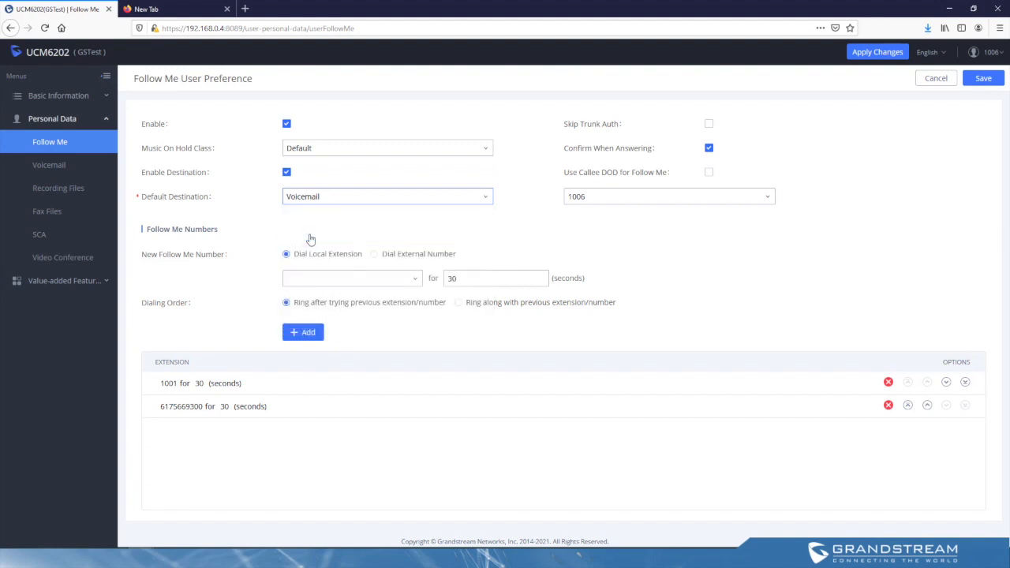
left_click(606, 202)
left_click(584, 328)
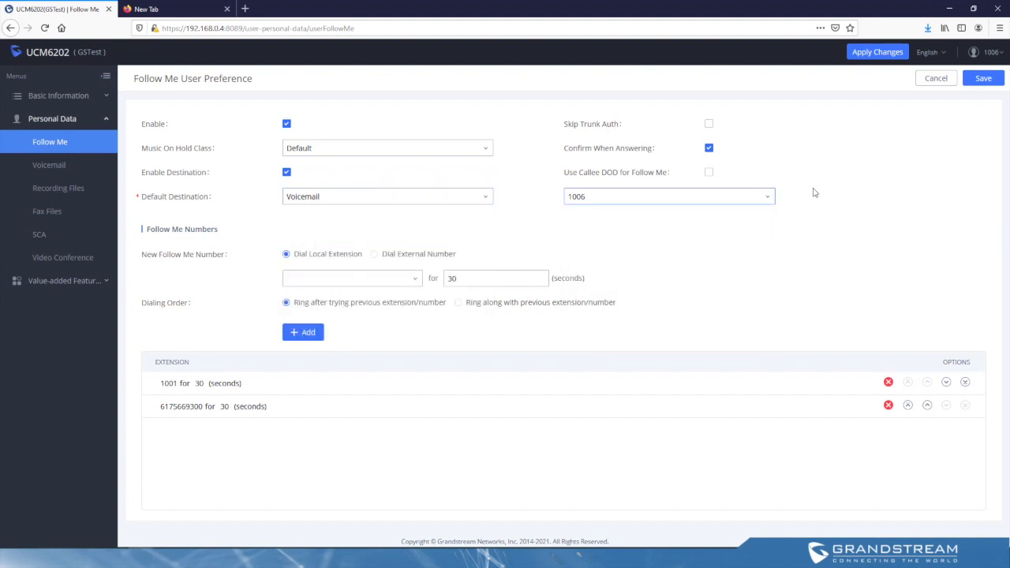
Step: Look at the download and mark-as-read options for the unread voicemail from 1005, dismissing both dialogs
left_click(55, 167)
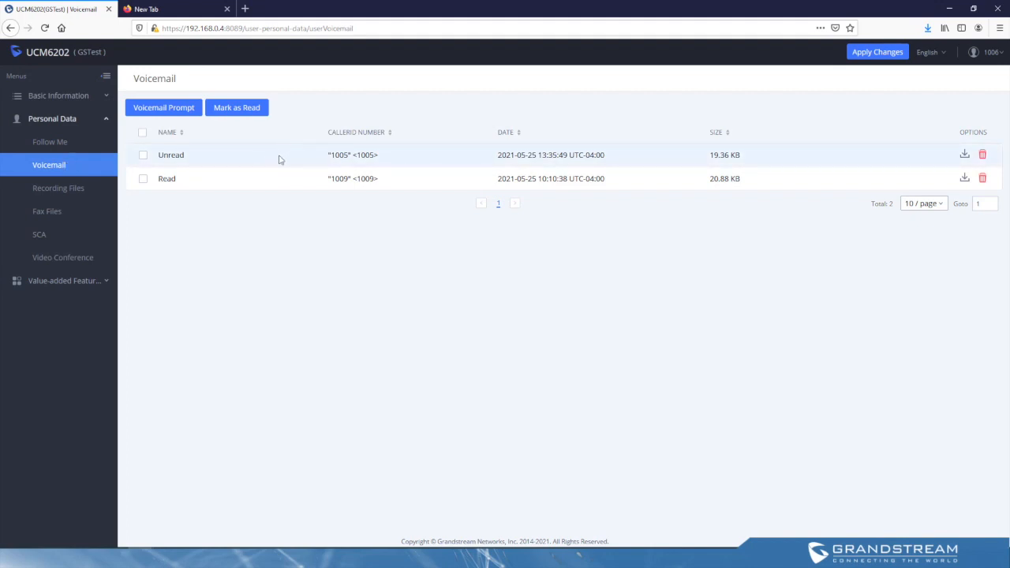
left_click(965, 156)
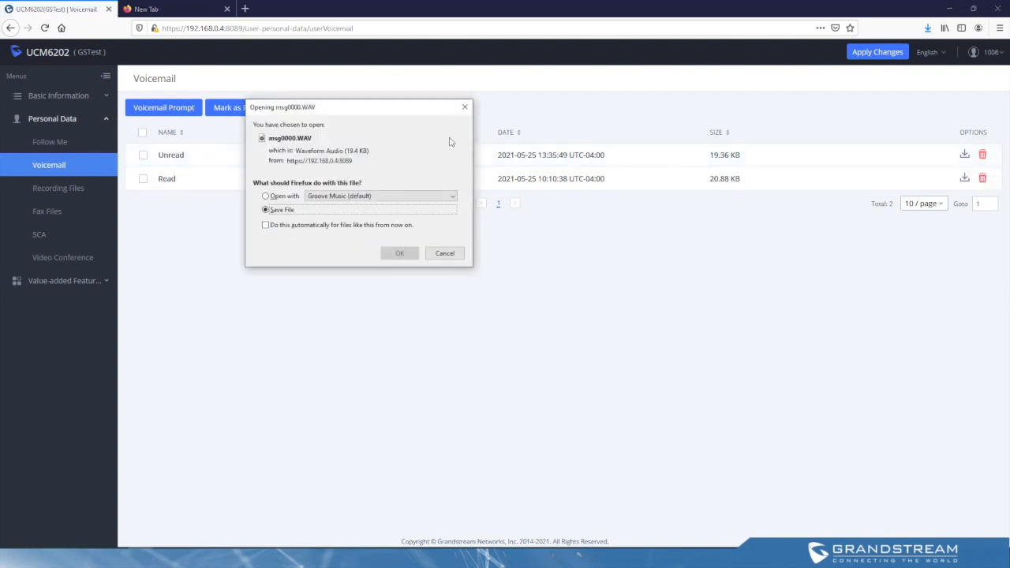
left_click(465, 108)
left_click(142, 156)
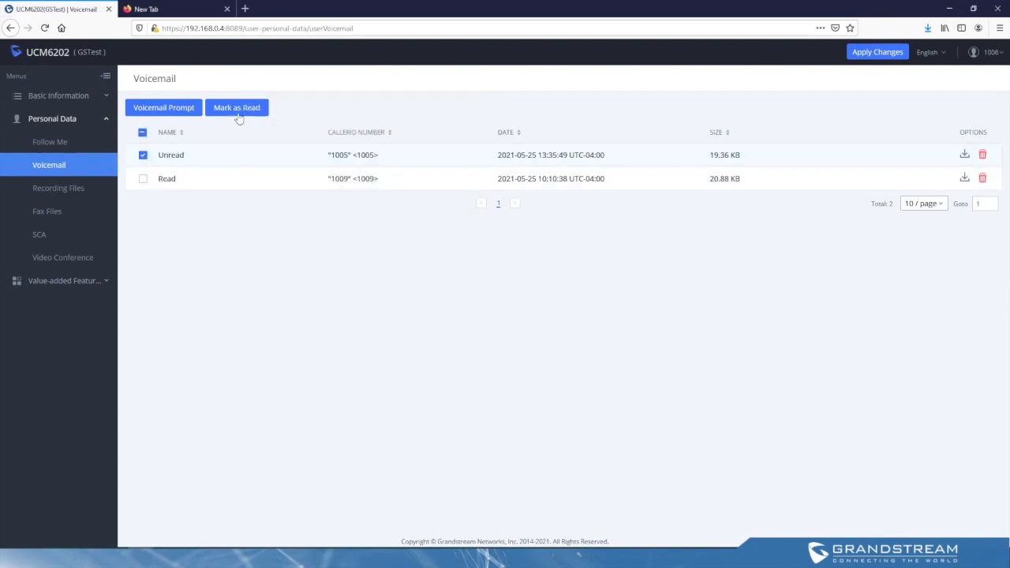
left_click(244, 113)
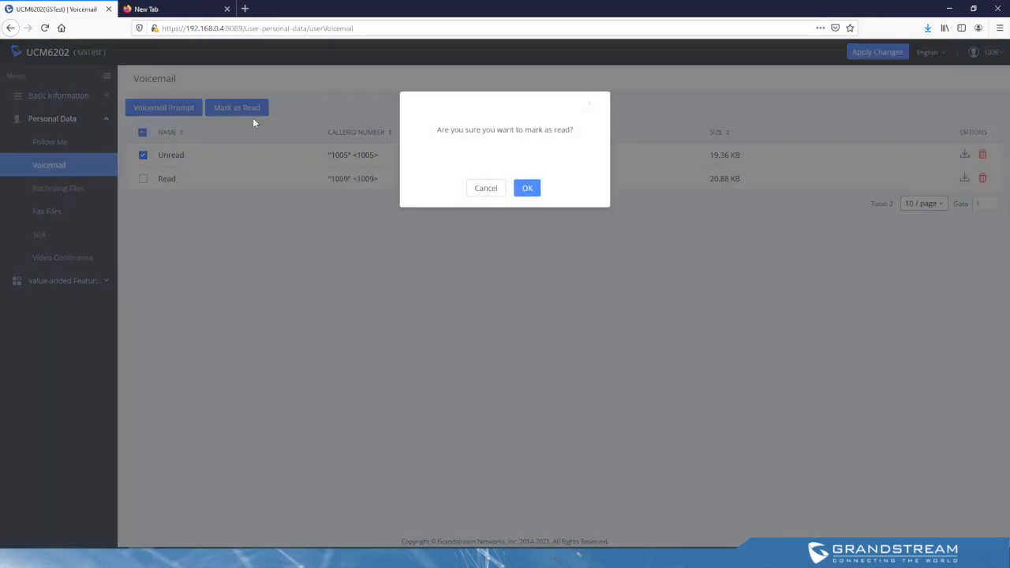
left_click(495, 193)
Step: Upload voicemailGreeting.wav as the voicemail Greet Prompt and review the sound file requirements
left_click(160, 109)
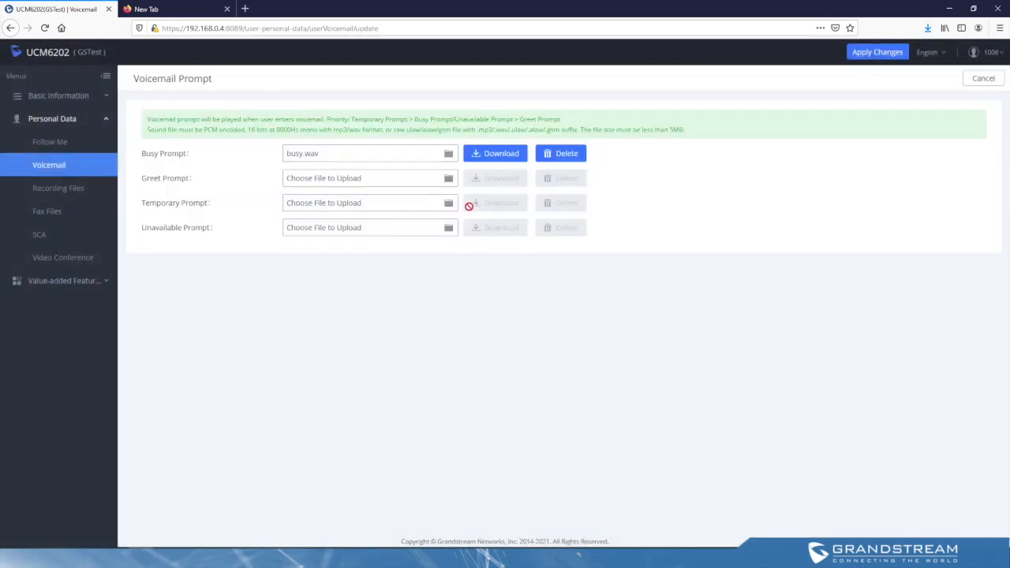
left_click(353, 179)
left_click(138, 92)
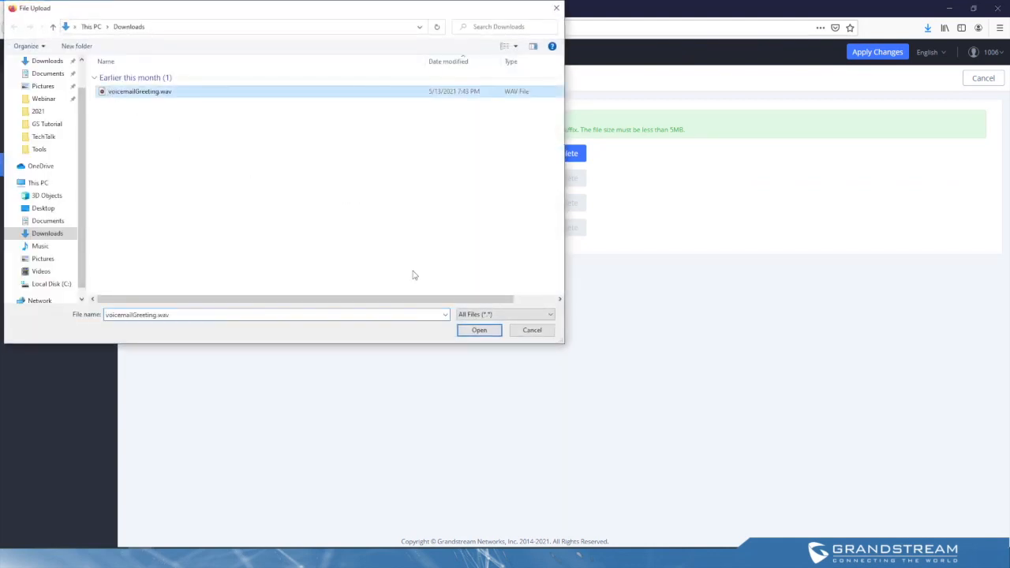
left_click(479, 330)
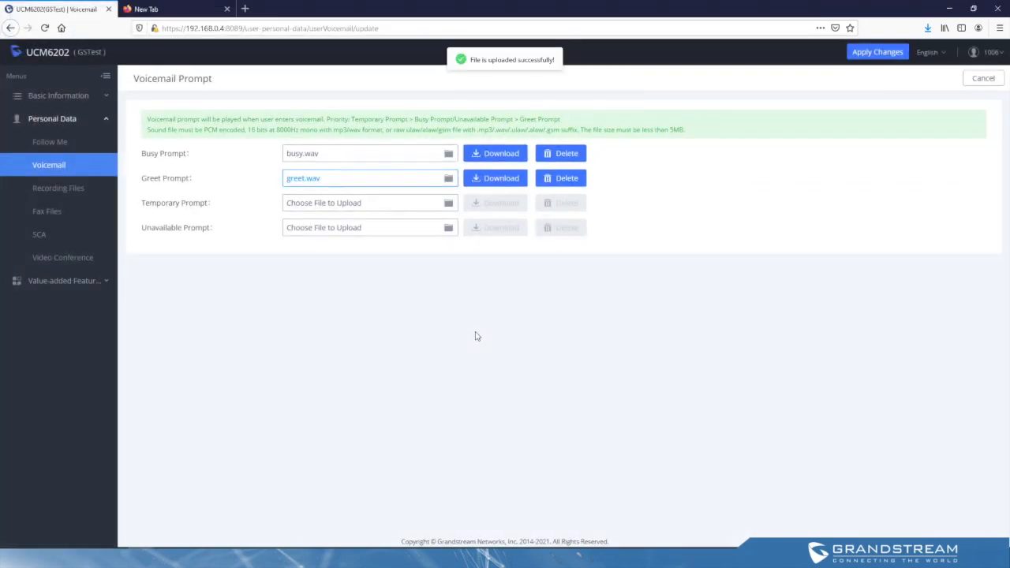
left_click_drag(148, 129, 691, 145)
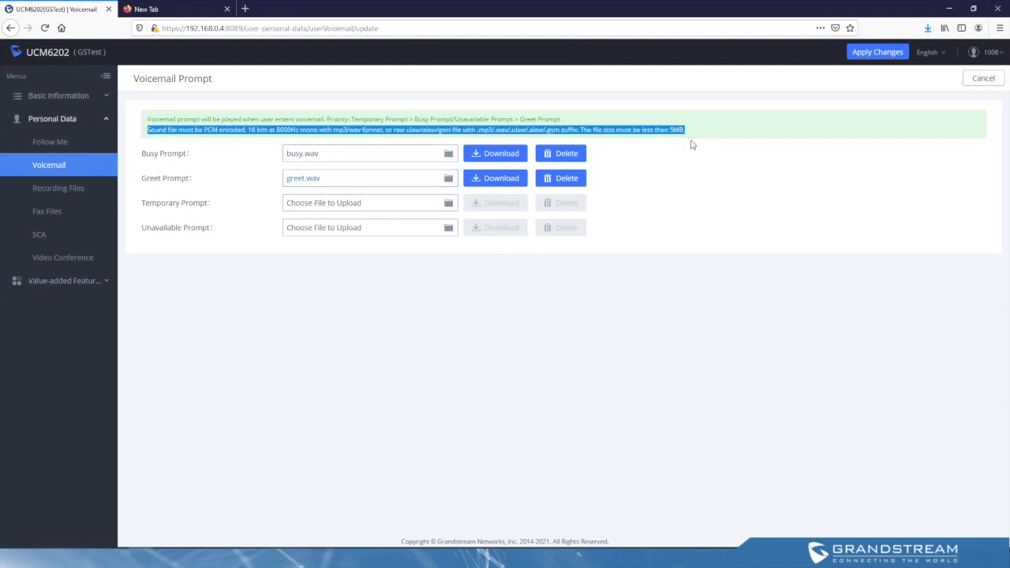
left_click(694, 164)
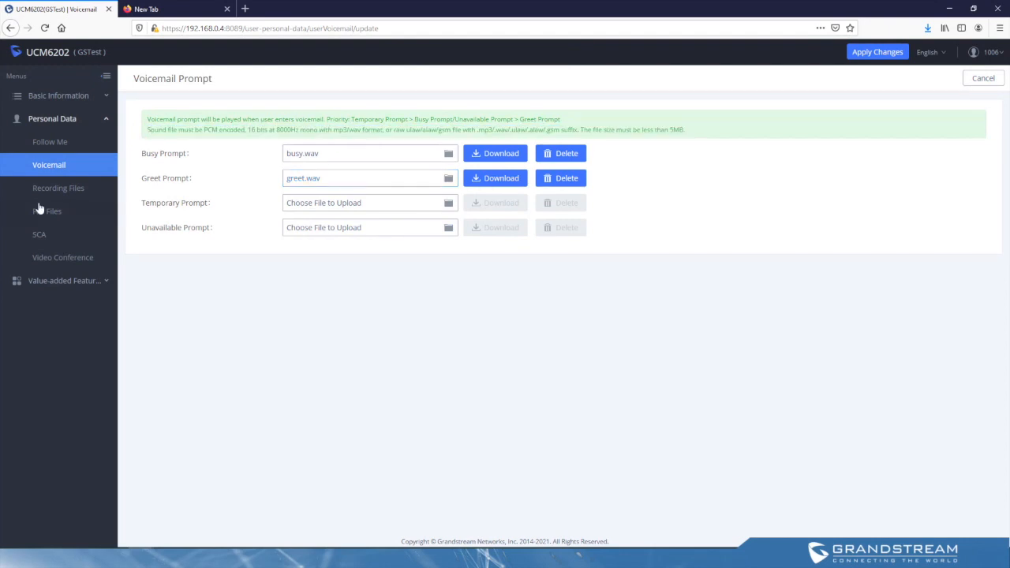
Step: Review the recording files and check the open and save options for the most recent recording without keeping the file
left_click(77, 192)
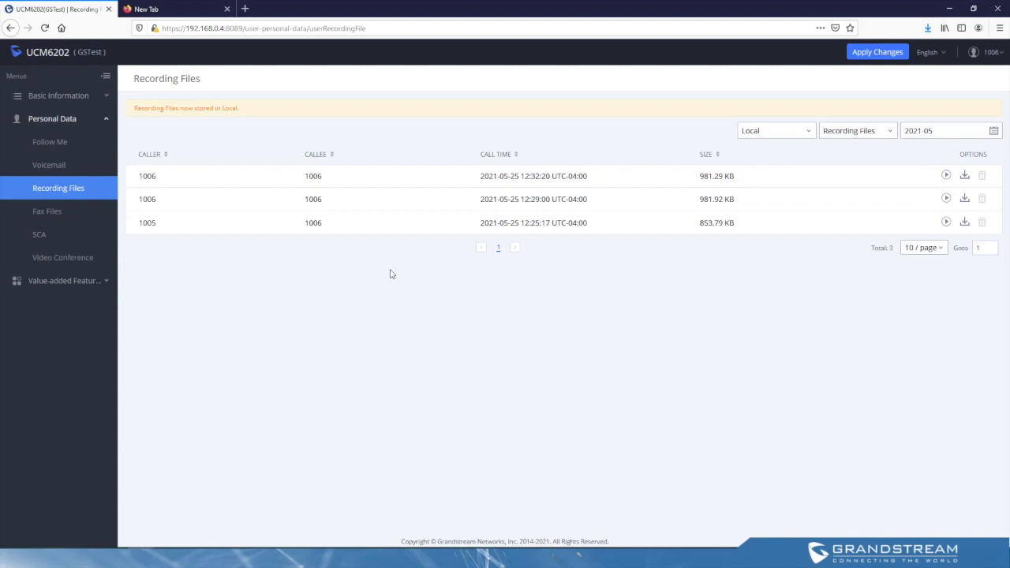
left_click(946, 175)
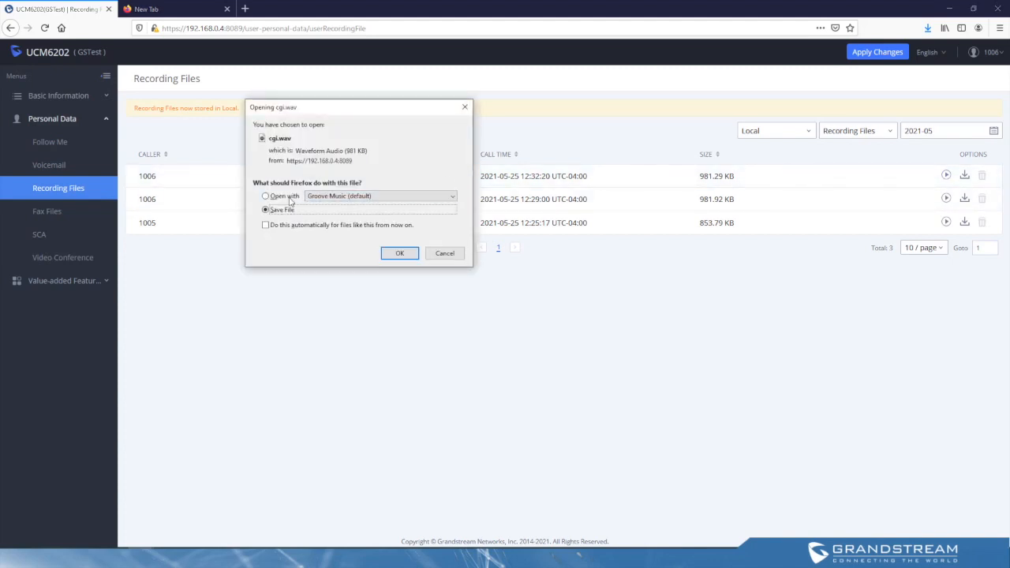
left_click(289, 197)
left_click(446, 254)
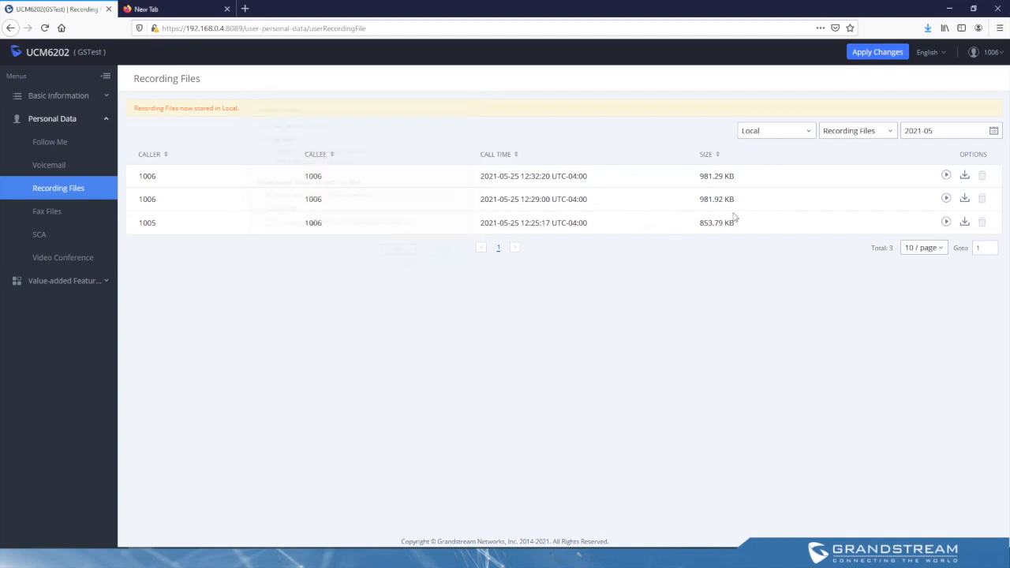
left_click(946, 177)
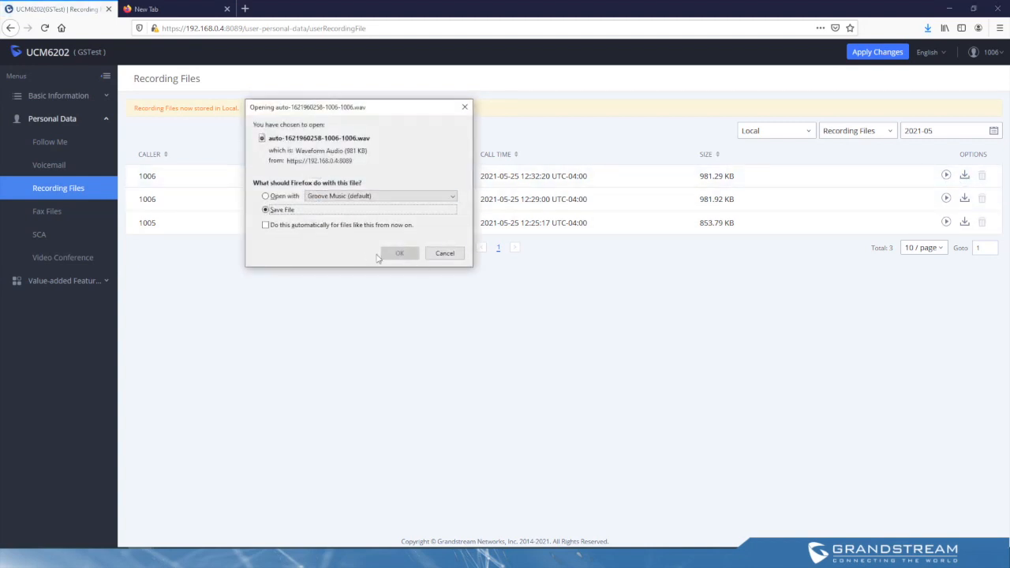
left_click(464, 109)
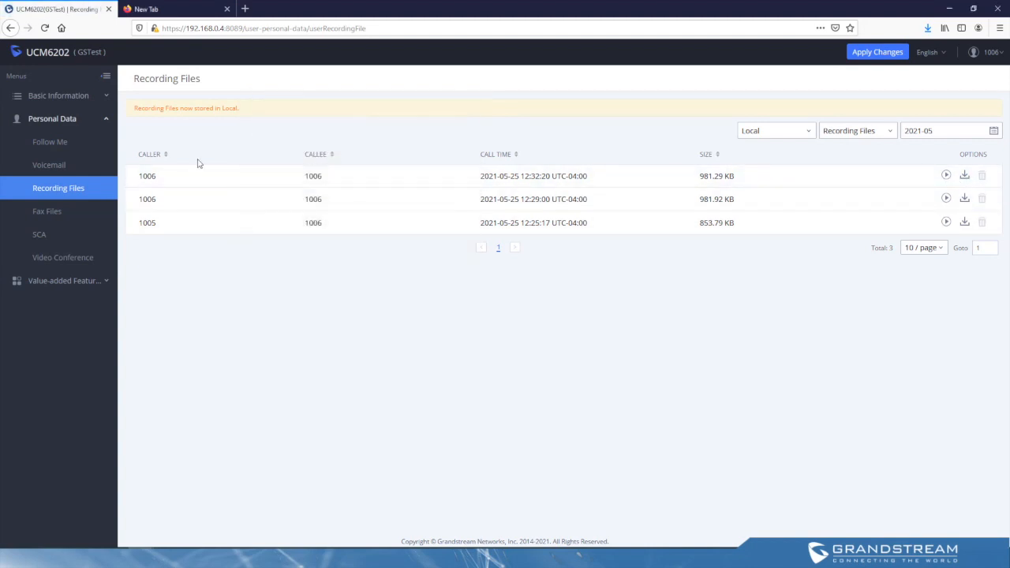
Step: Check the fax files, then the SCA private numbers and line status of shared line 1006
left_click(65, 220)
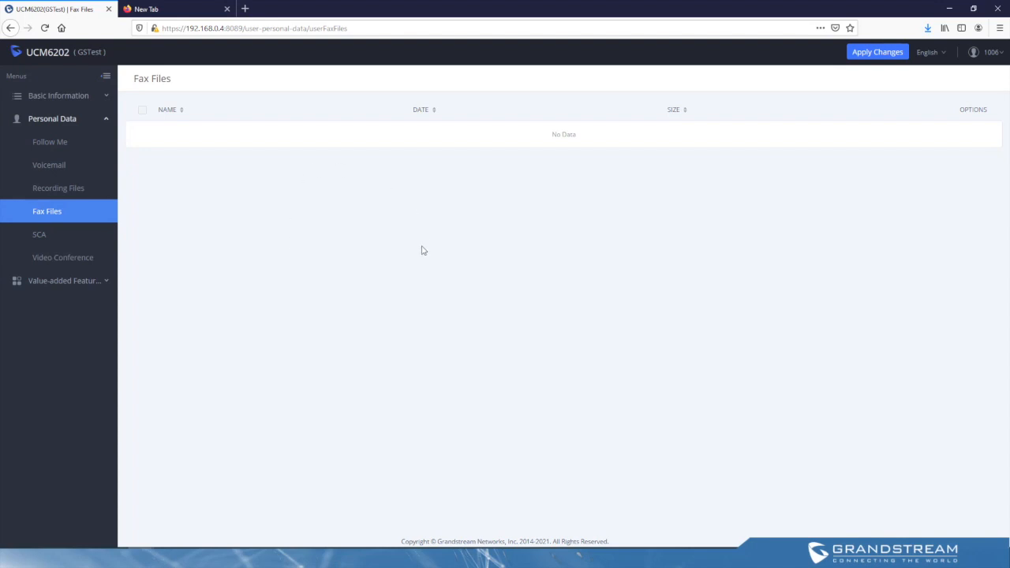
left_click(30, 233)
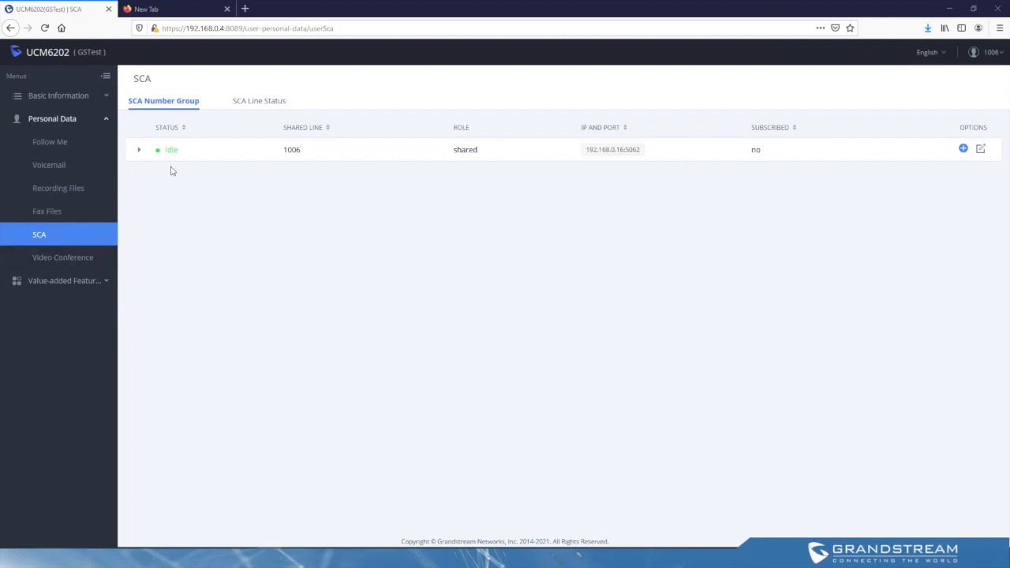
left_click(138, 149)
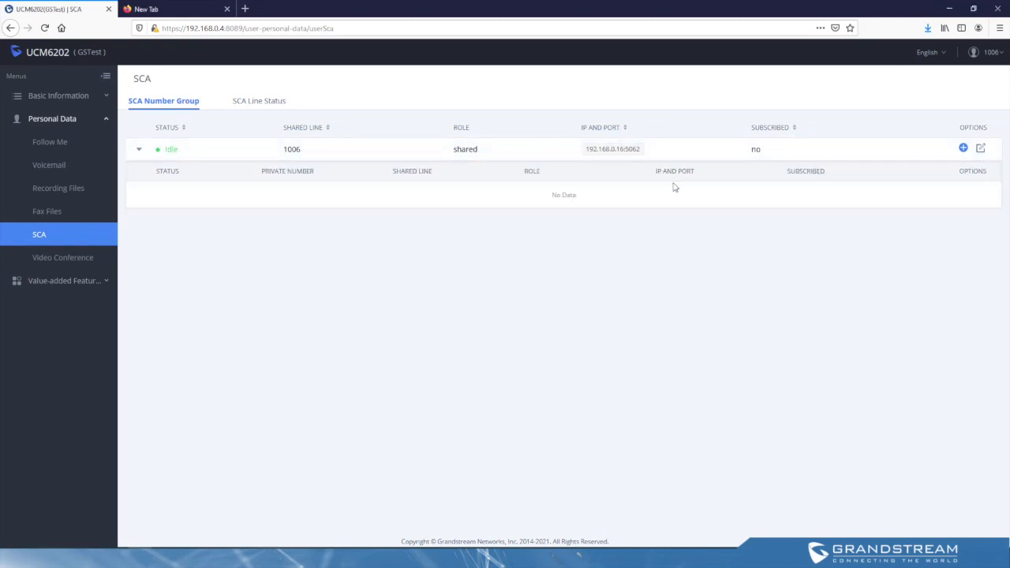
left_click(258, 103)
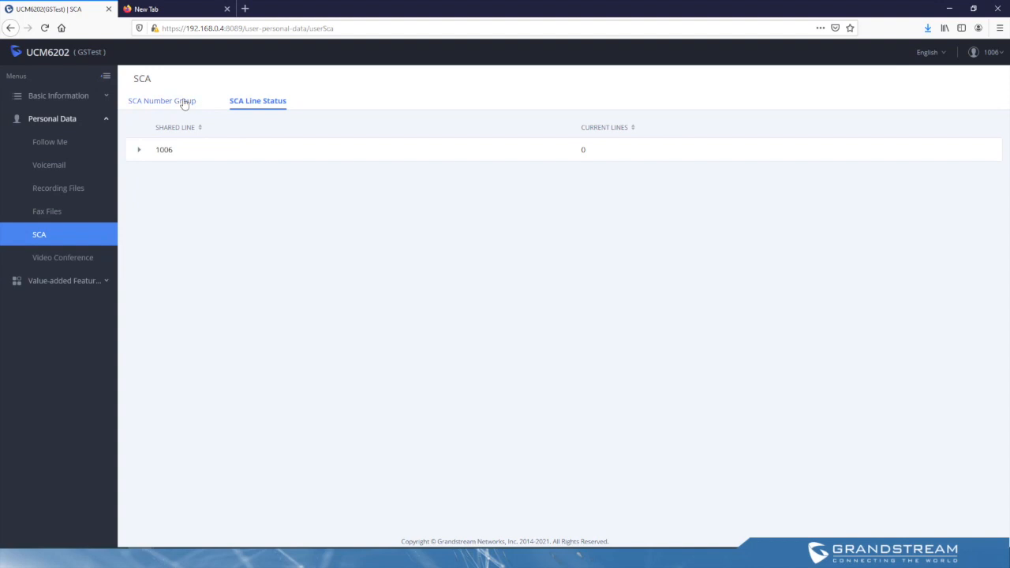
Step: Add private number 3300 to shared line 1006 in the SCA number group and save it
left_click(184, 101)
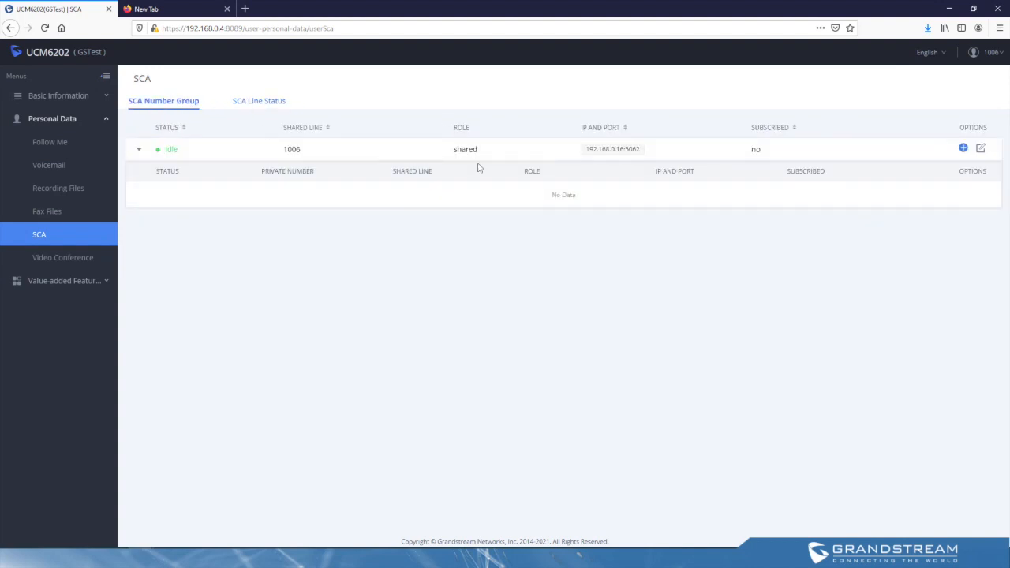
left_click(964, 149)
left_click(493, 142)
type("3300")
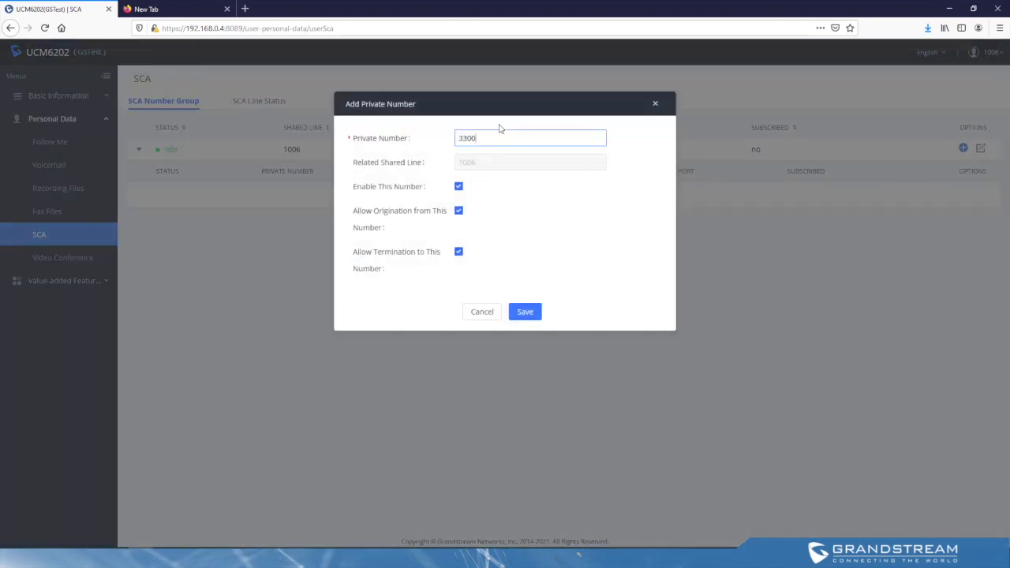
left_click(524, 312)
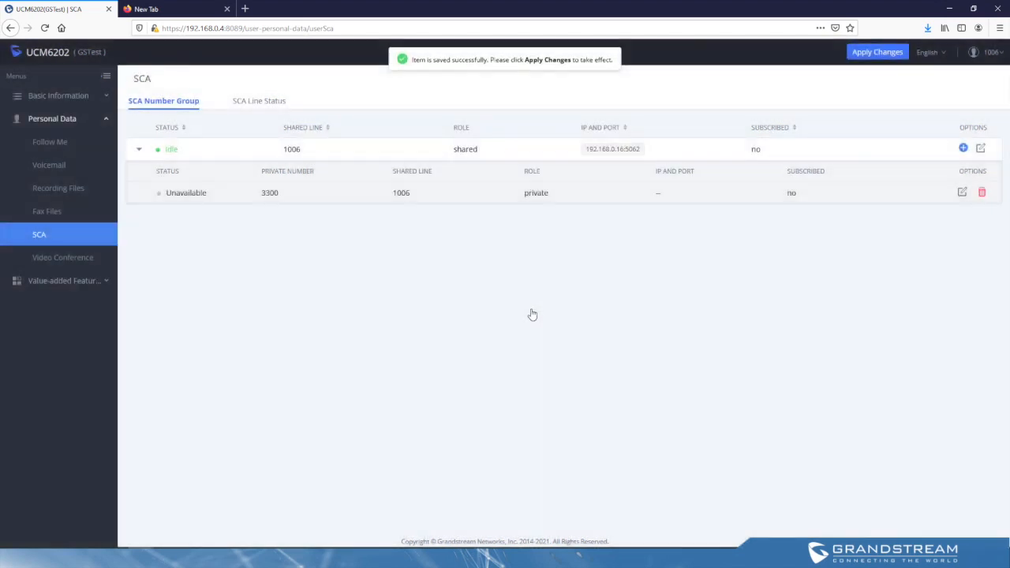
Step: Add a second private number, 3301, to shared line 1006 and save it
left_click(964, 149)
left_click(518, 137)
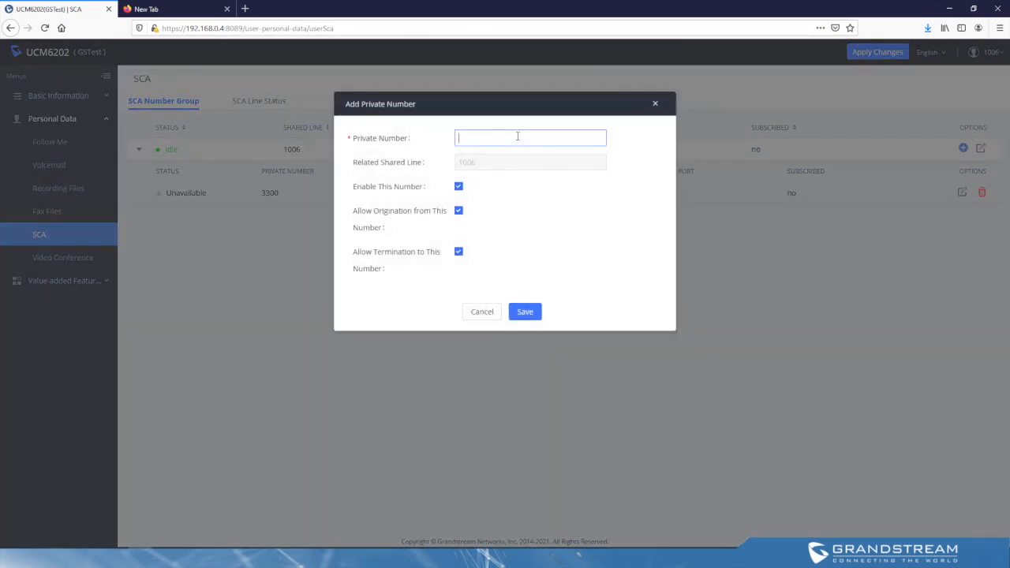
type("3301")
left_click(524, 314)
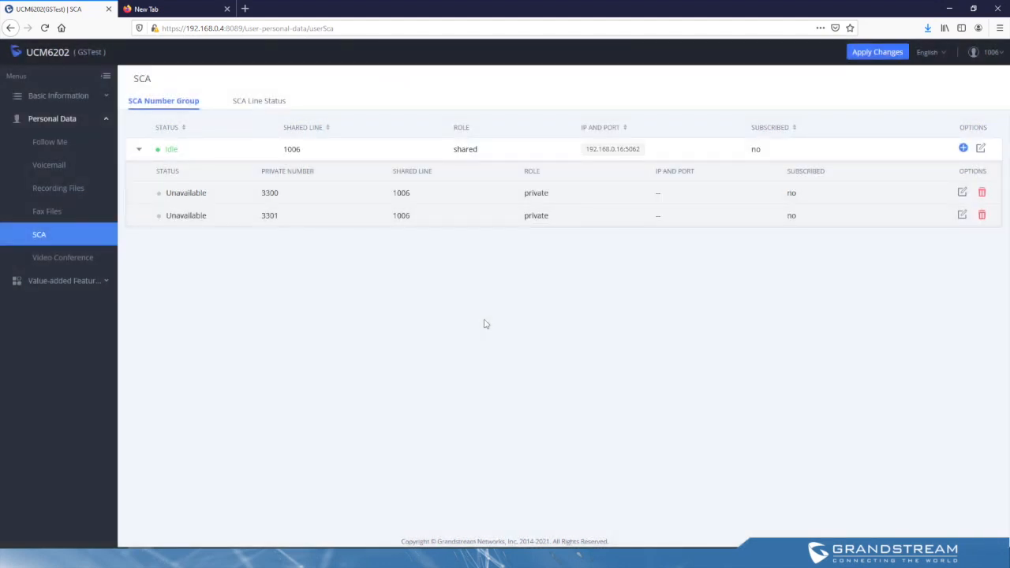
Step: Schedule a new video conference with the subject "Marketing meeting" on 2021-05-28 in the 06:00-06:30 time slot
left_click(73, 261)
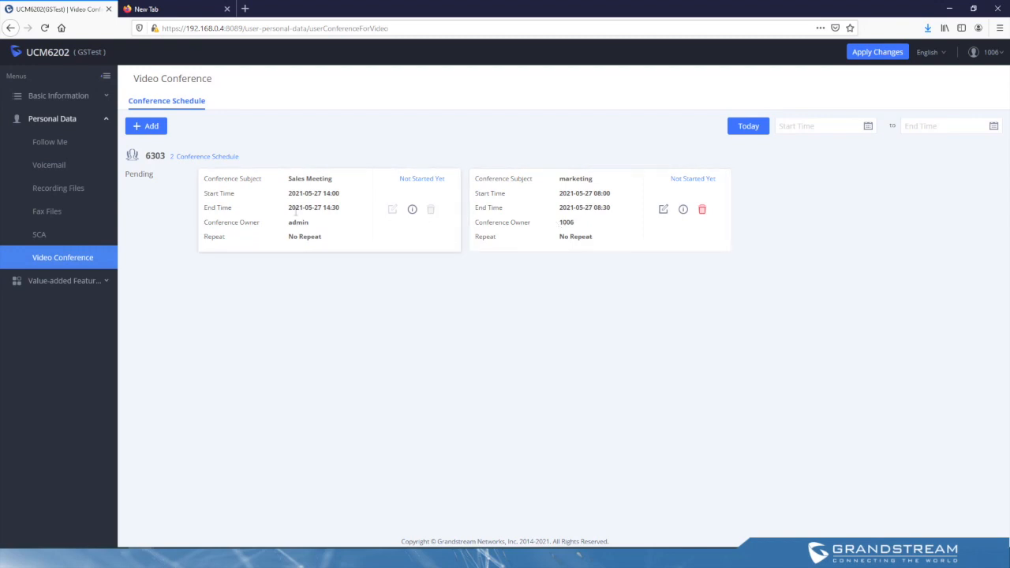
left_click(145, 130)
left_click(326, 121)
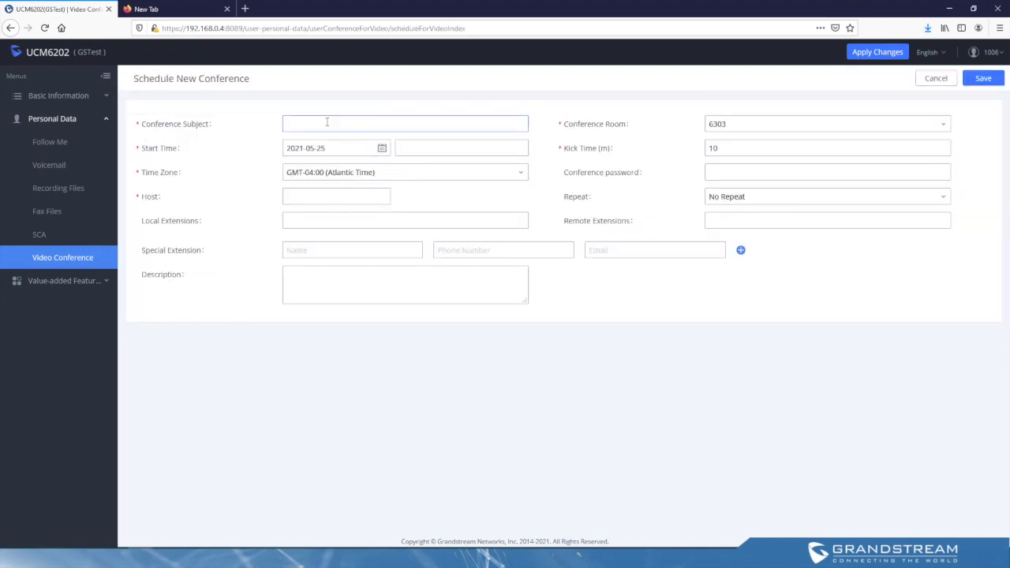
type("Marketing meeting")
left_click(360, 148)
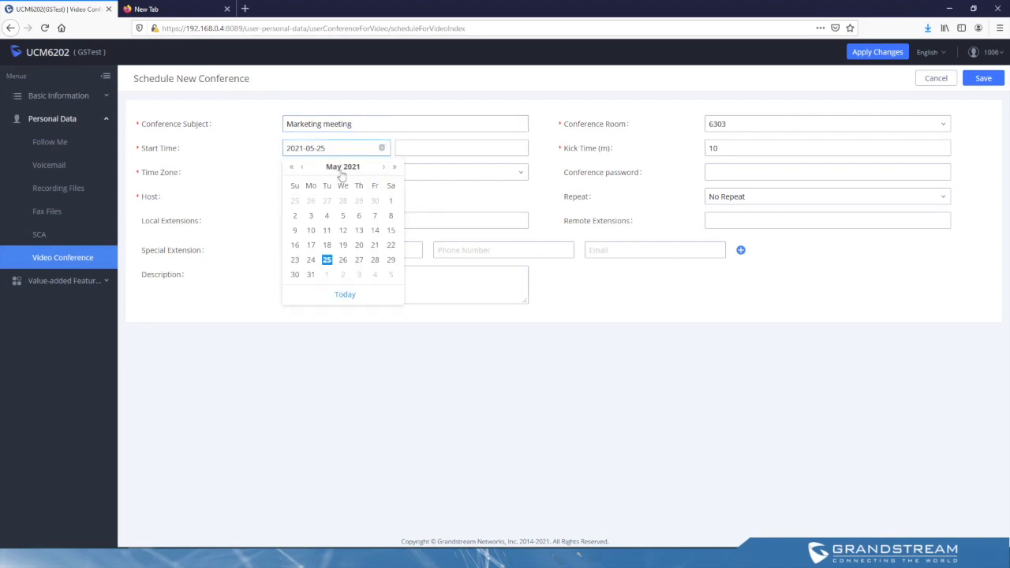
left_click(375, 260)
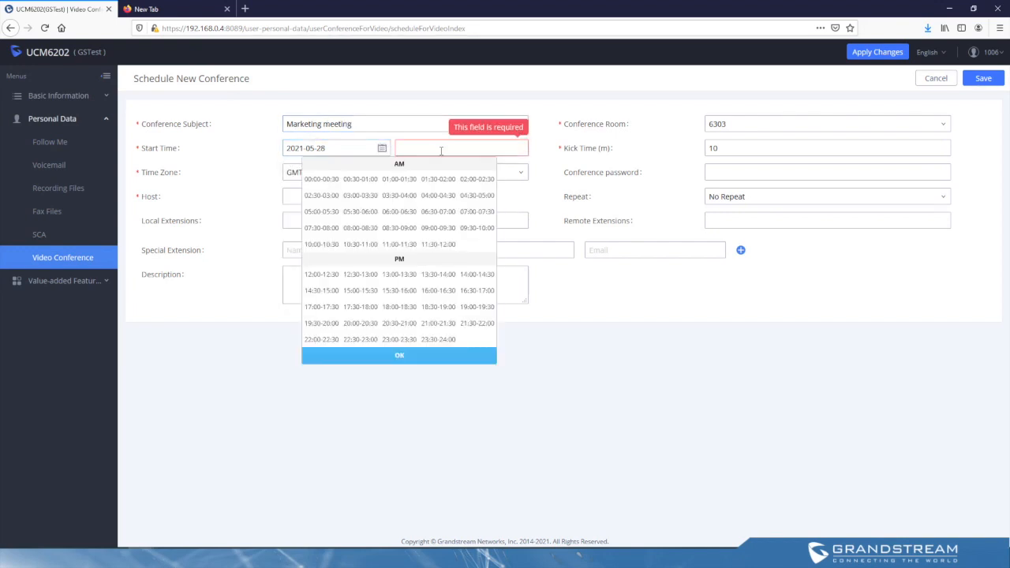
left_click(405, 212)
left_click(387, 358)
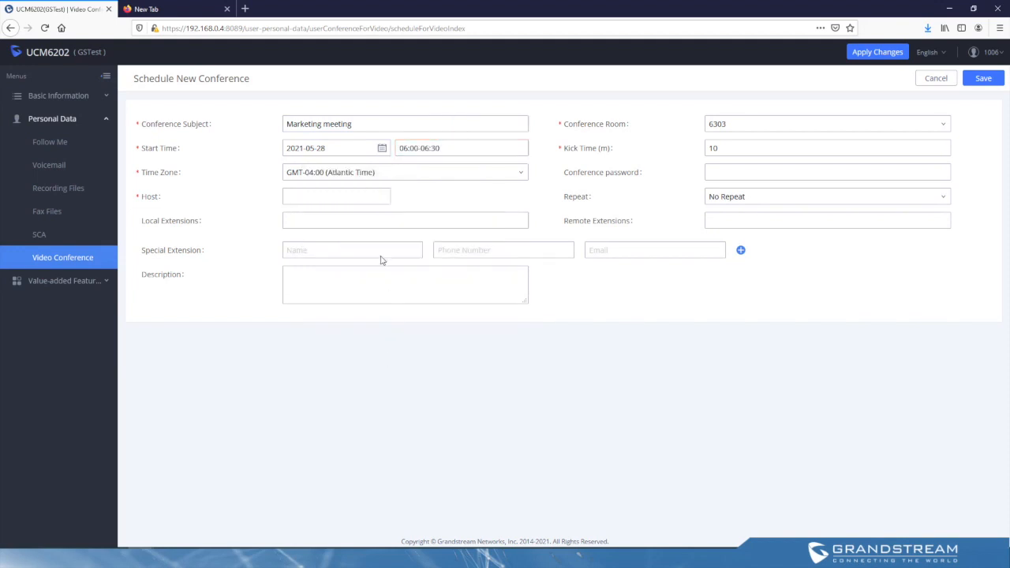
Step: Assign extension 1000 as the conference host, save the conference schedule and apply the changes
left_click(985, 79)
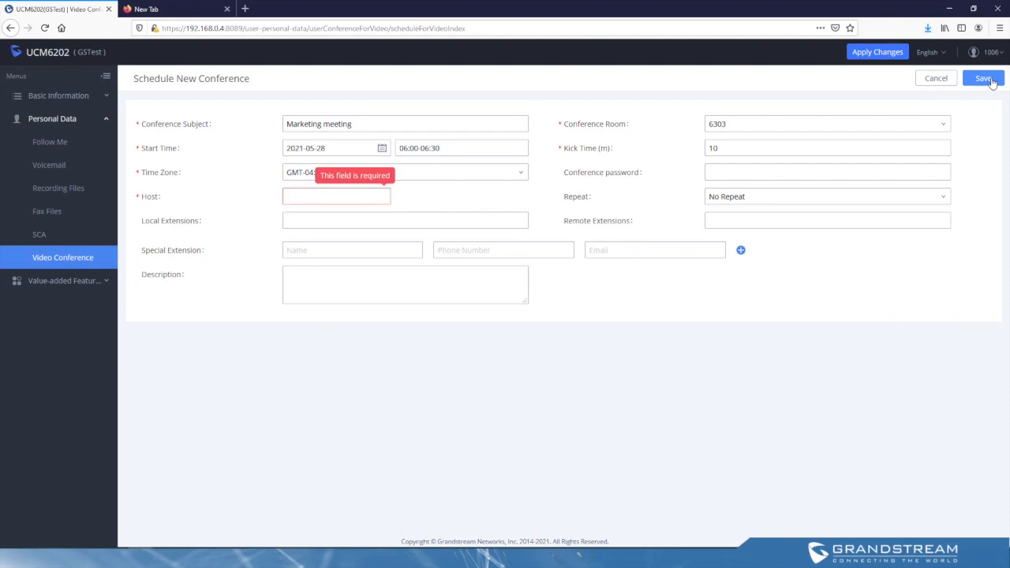
left_click(357, 196)
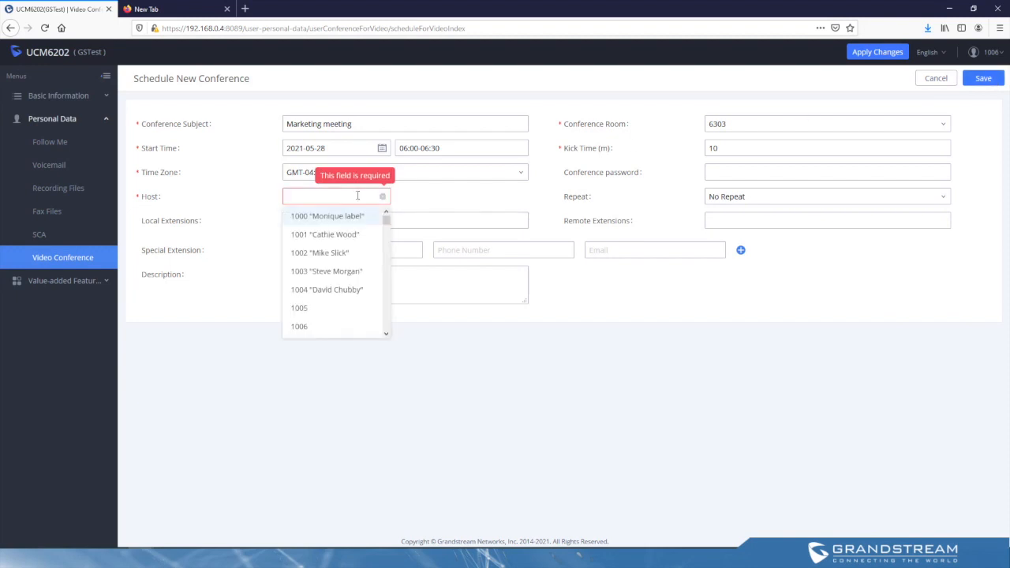
left_click(335, 215)
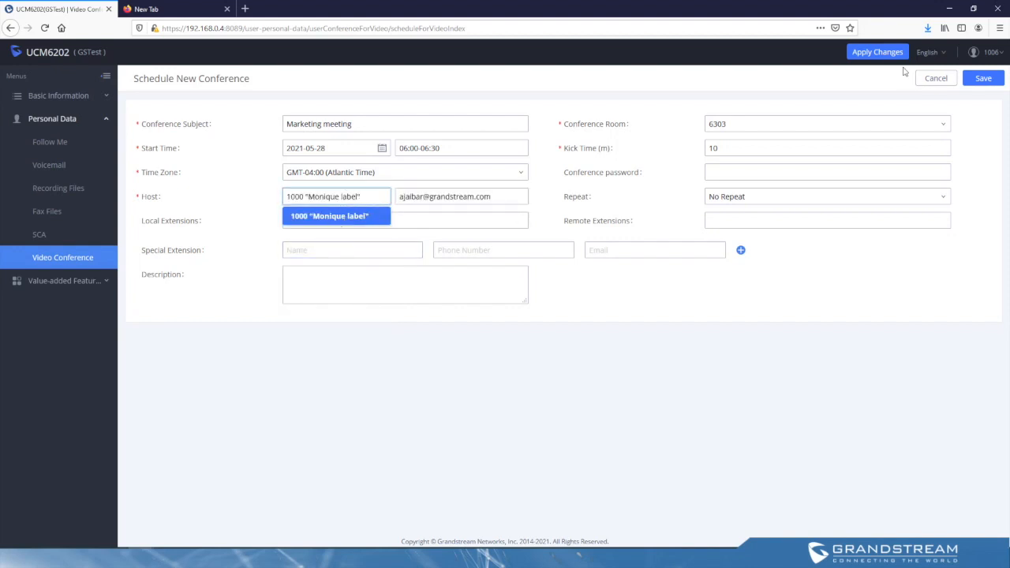
left_click(983, 78)
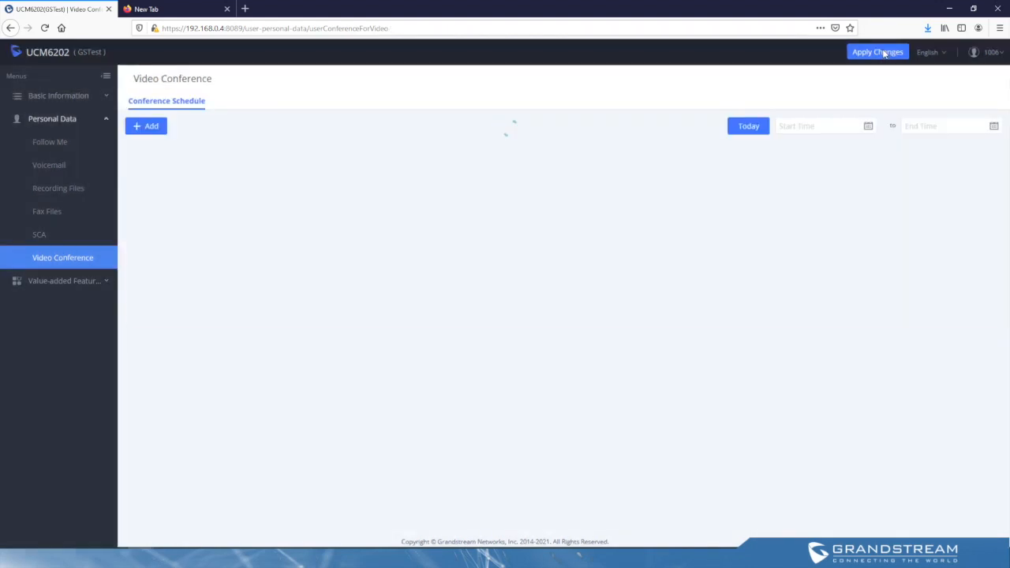
left_click(882, 50)
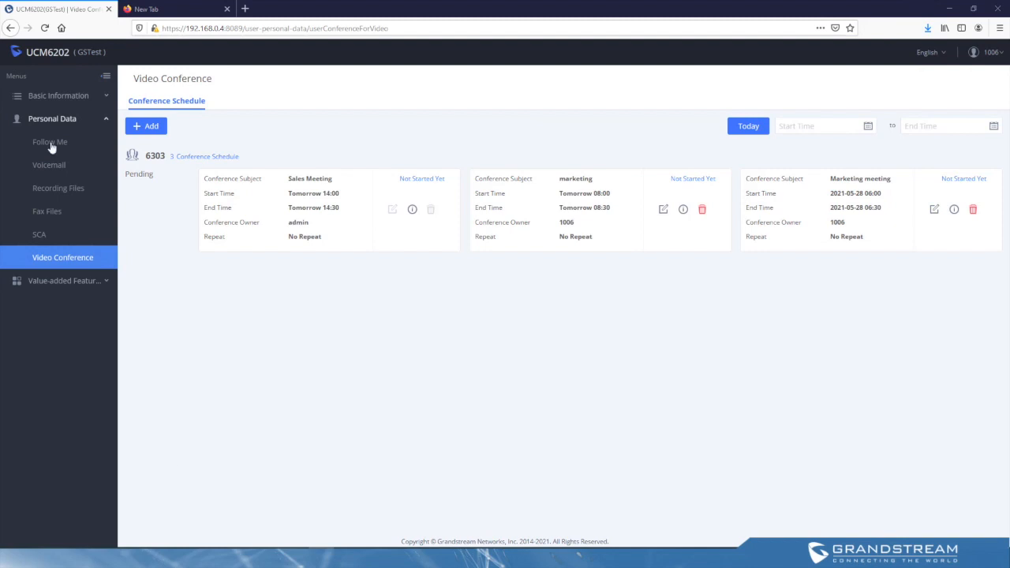
Step: Send the fax file MedicalRecord.pdf to external fax number 1005 through the fax sending feature
left_click(80, 282)
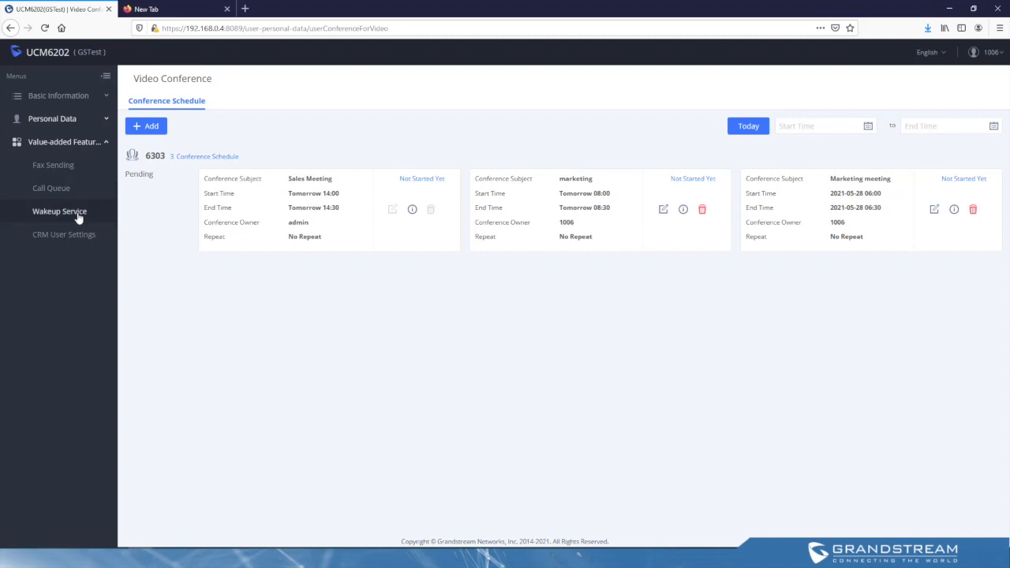
left_click(60, 169)
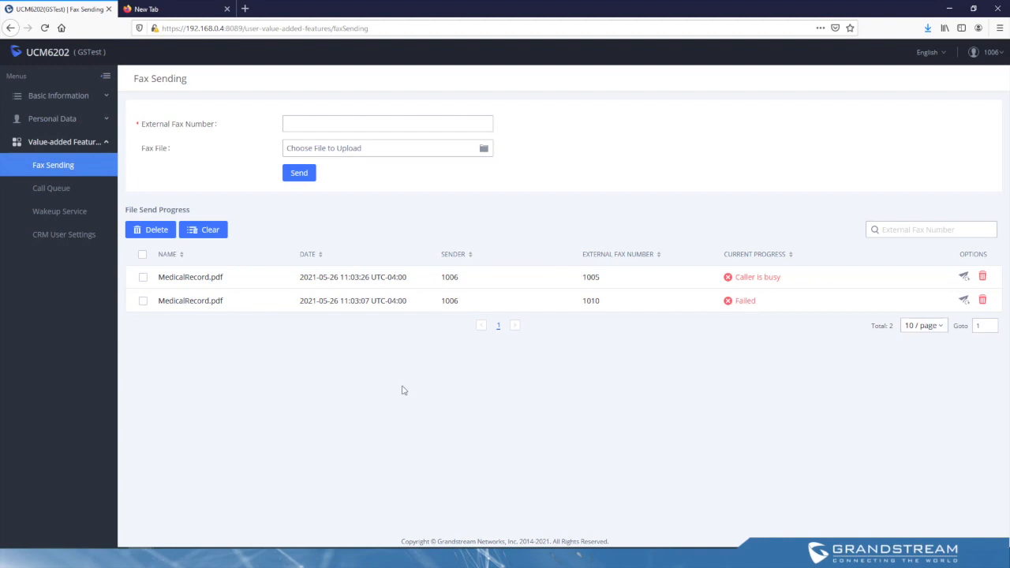
left_click(340, 126)
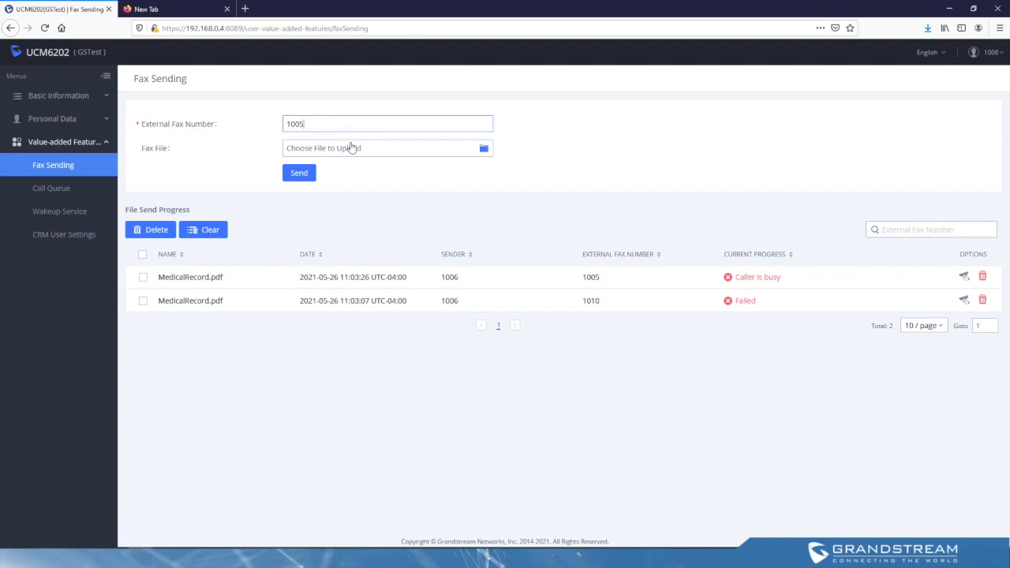
left_click(350, 149)
left_click(155, 93)
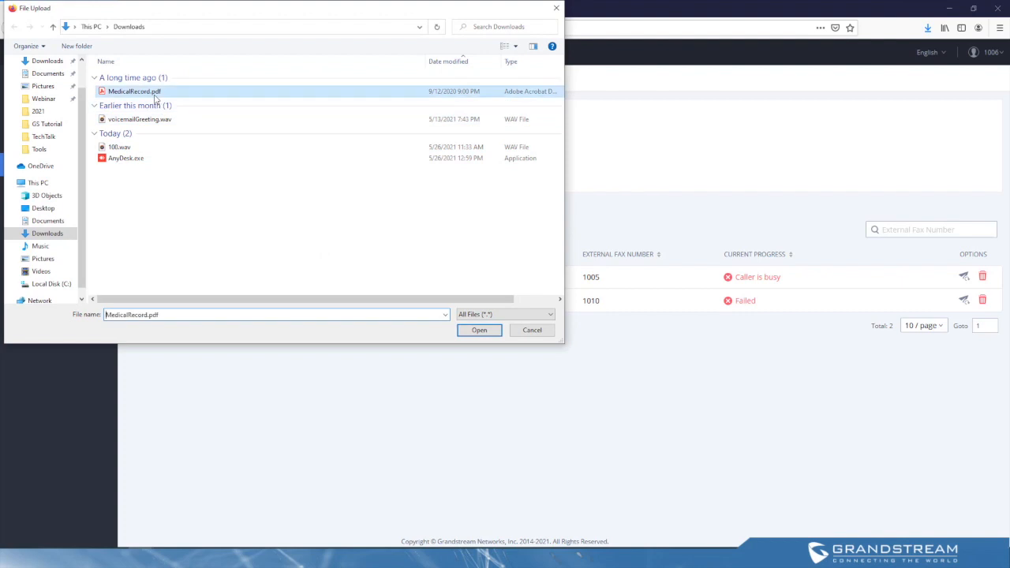
left_click(489, 331)
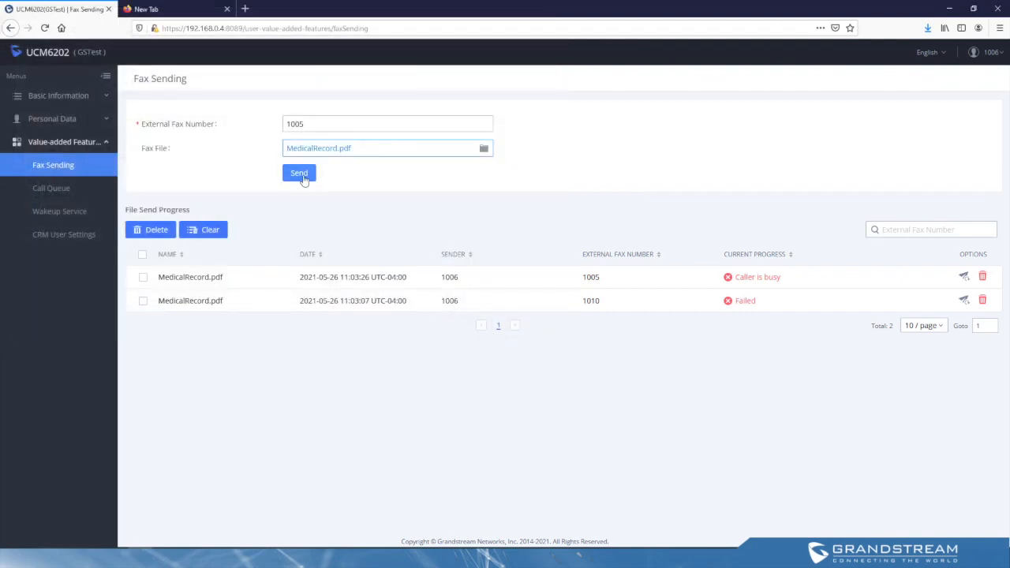
left_click(300, 175)
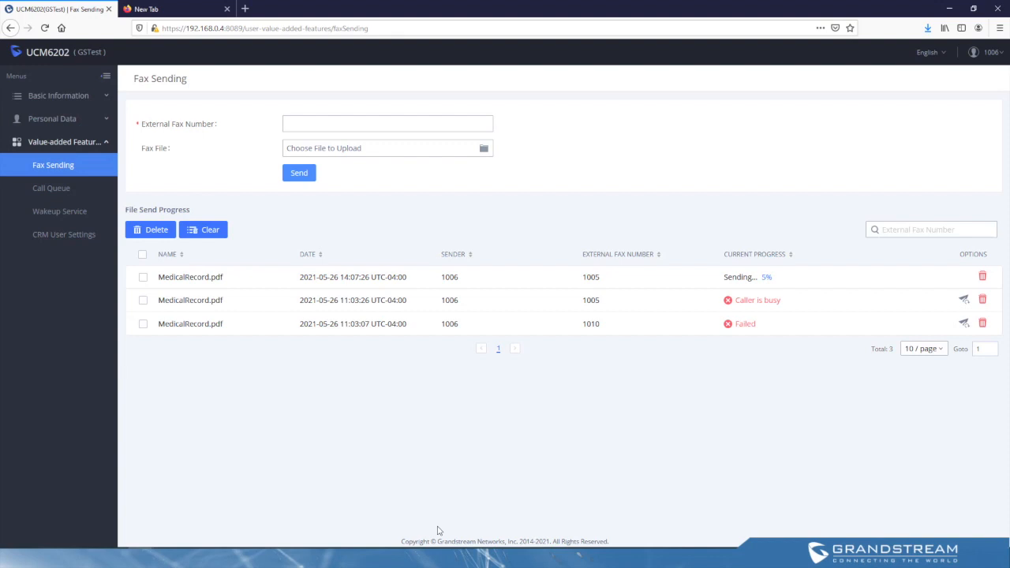
Step: Check the call queue overview and the execution details of the existing wakeup service reminder
left_click(56, 192)
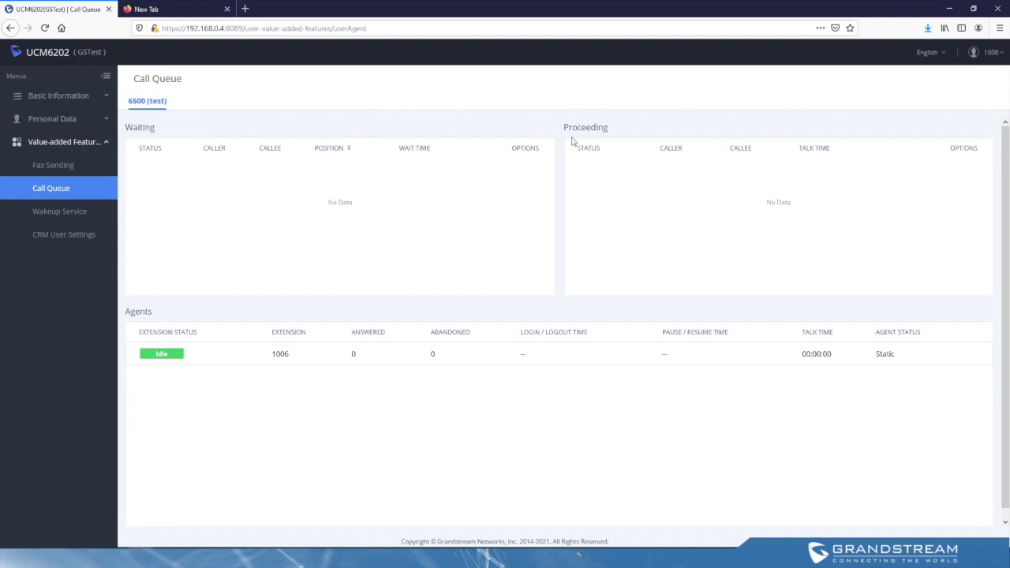
left_click(55, 212)
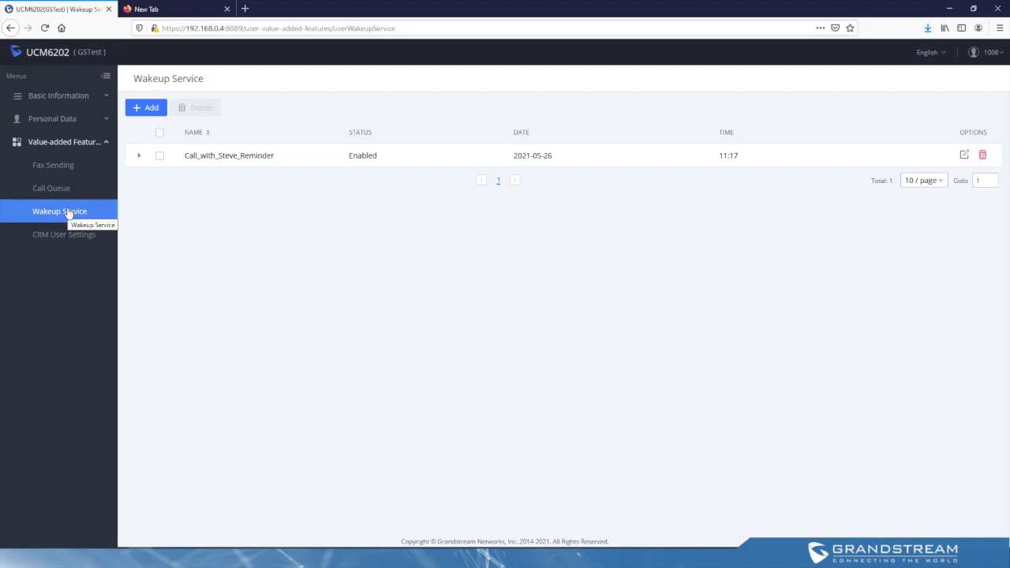
left_click(139, 156)
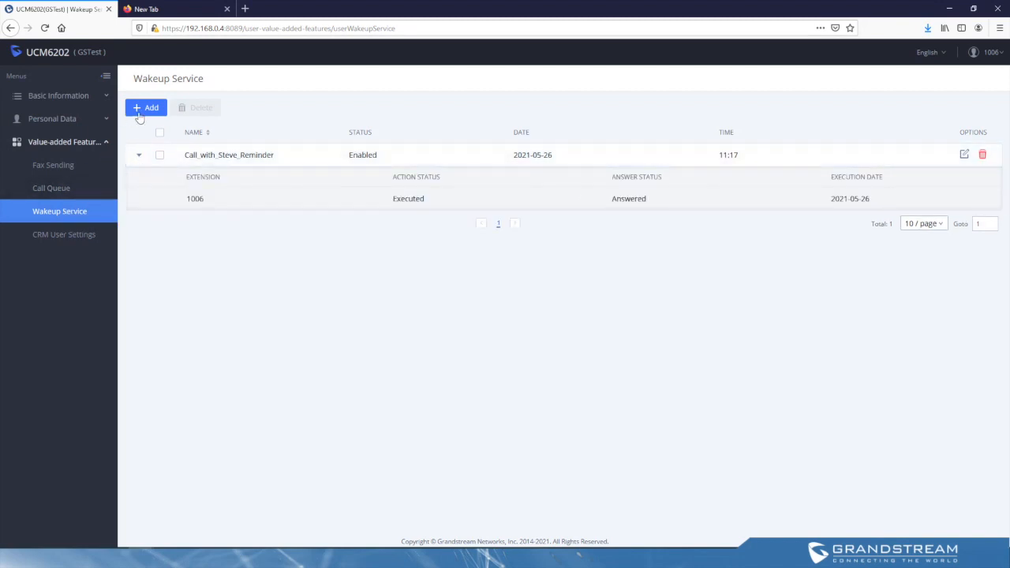
left_click_drag(204, 199, 186, 199)
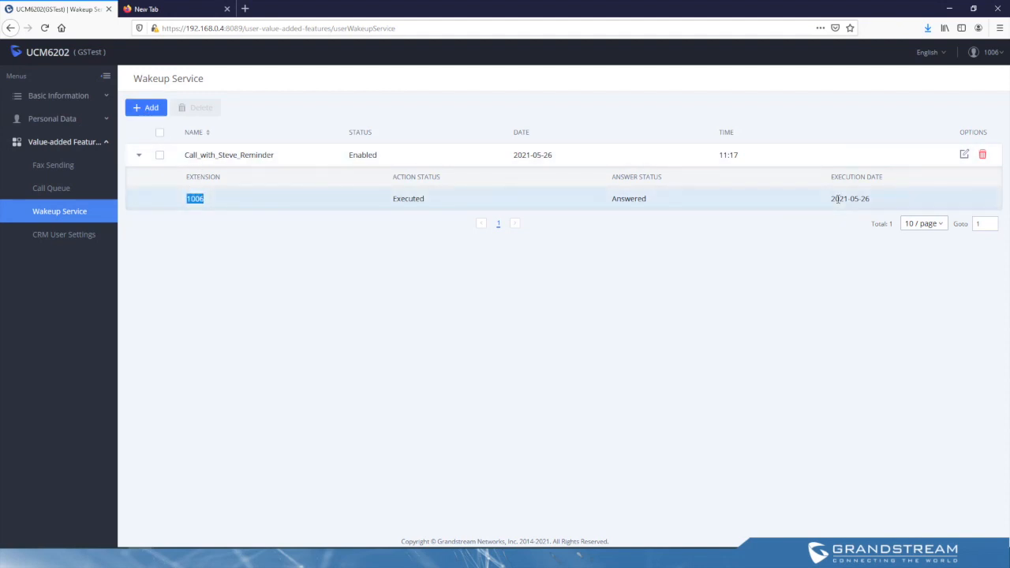
Step: Create a new wakeup service named meeting_reminder with QUEUE.gsm as its prompt
left_click(157, 114)
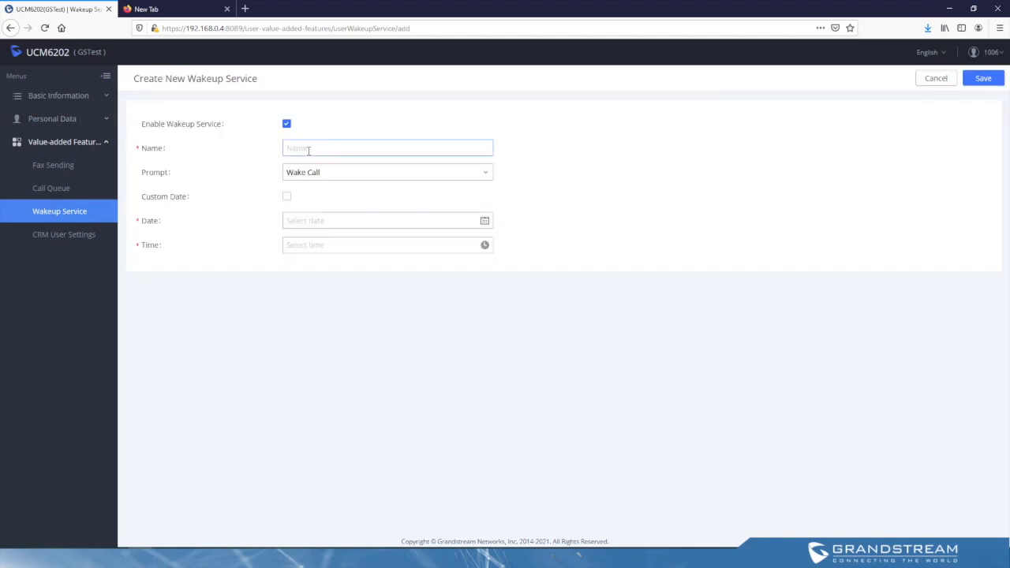
type("meeting")
key("BackSpace")
type("_reminder")
left_click(313, 178)
left_click(315, 229)
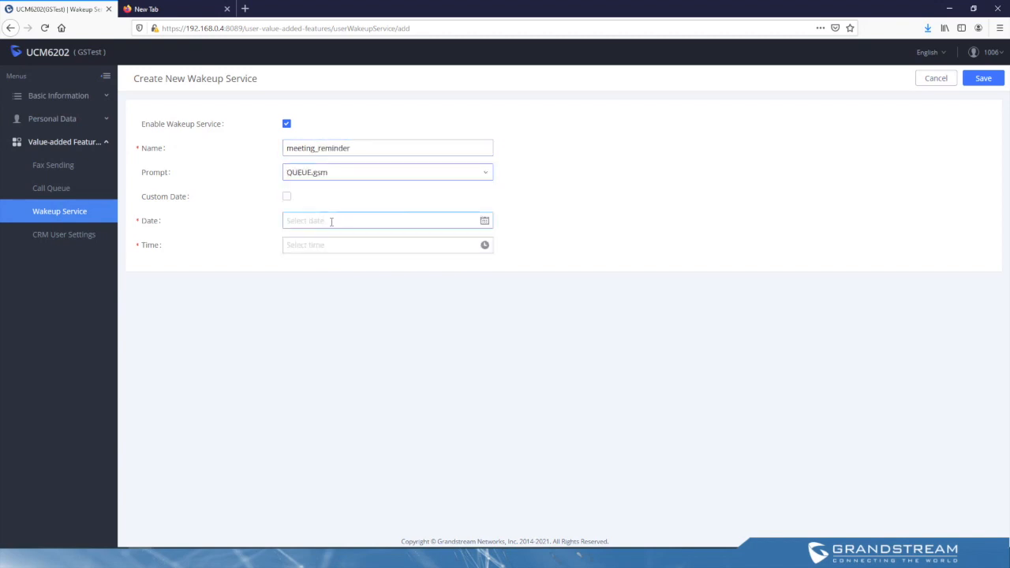
Step: Set the wakeup service date to 2021-05-27 and the time to 14:04, and save it
left_click(309, 220)
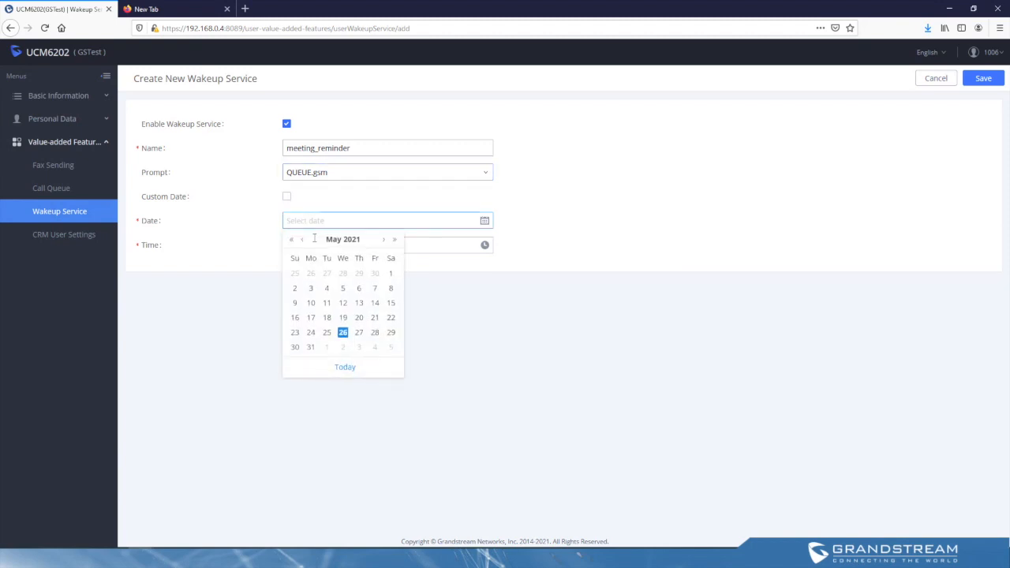
left_click(359, 333)
left_click(376, 245)
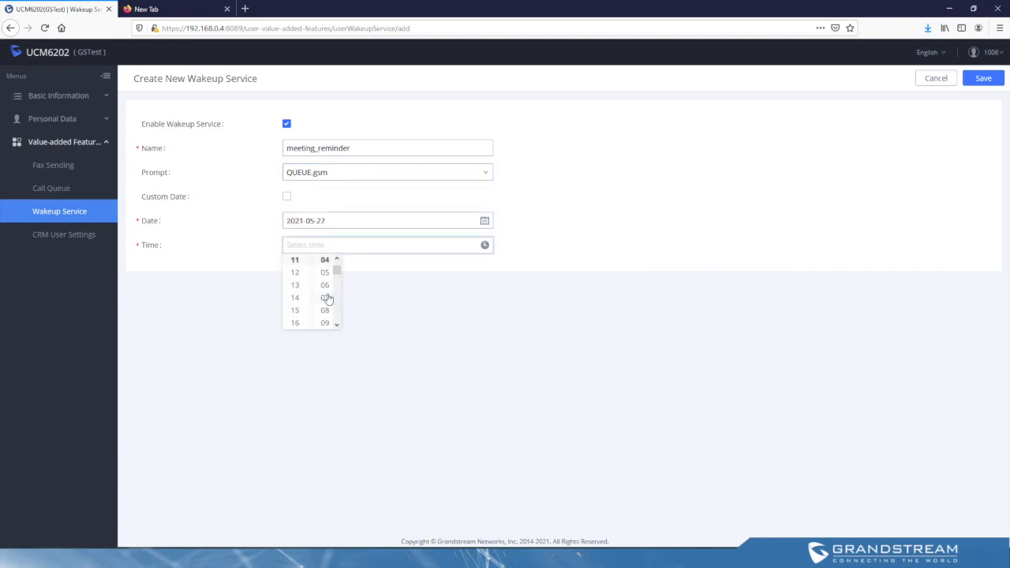
left_click(295, 297)
left_click(987, 82)
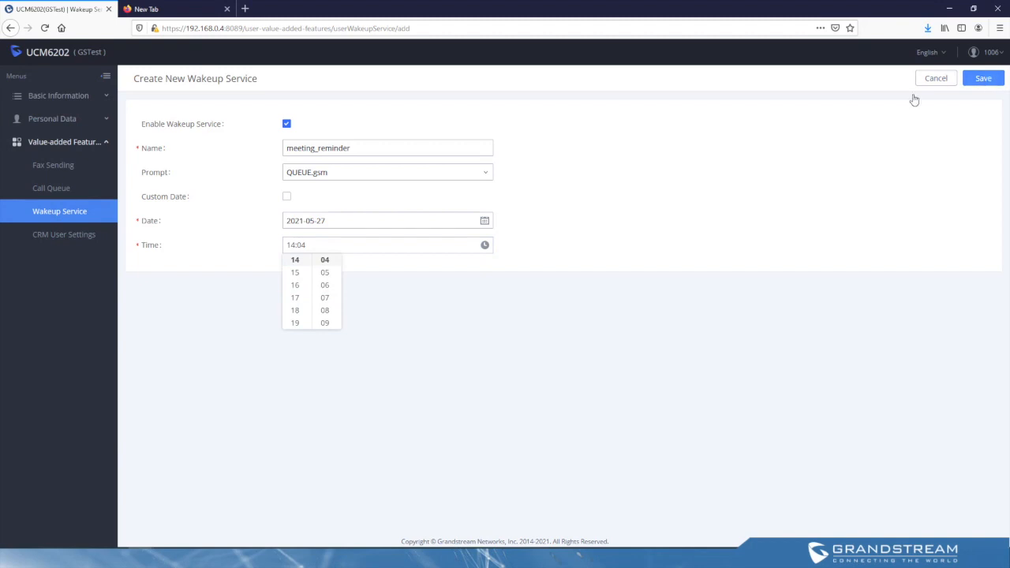
Step: Enable CRM in the CRM user settings and review the client ID, client secret, refresh token and login status fields
left_click(72, 235)
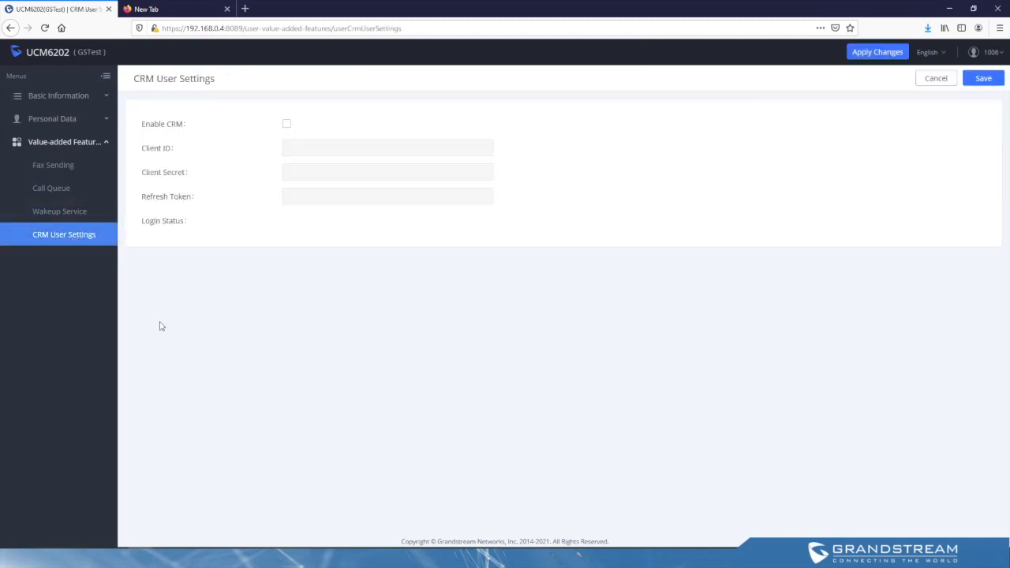
left_click(288, 125)
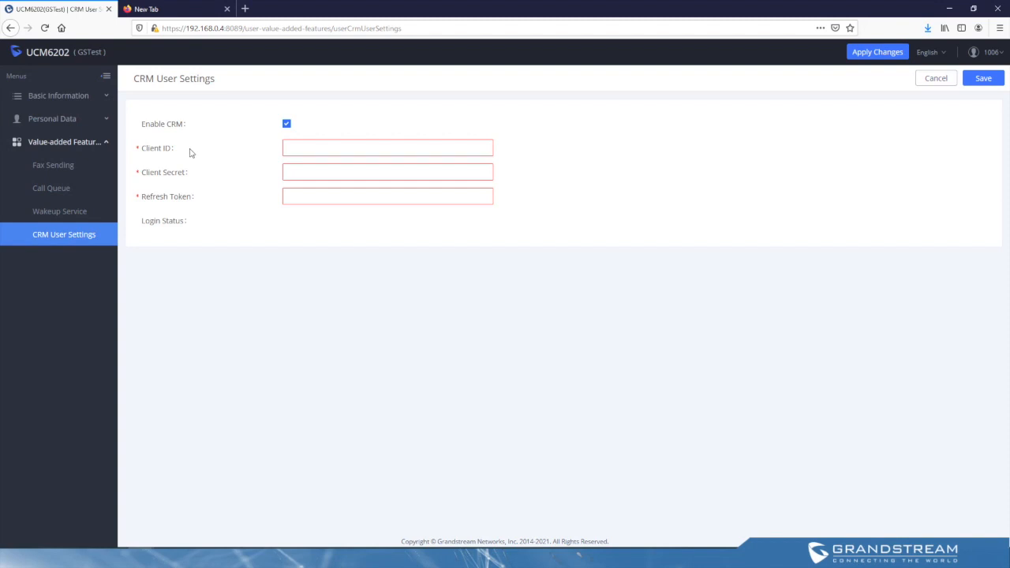
left_click_drag(179, 151, 142, 152)
left_click_drag(192, 173, 144, 174)
left_click_drag(197, 197, 156, 201)
left_click(141, 198)
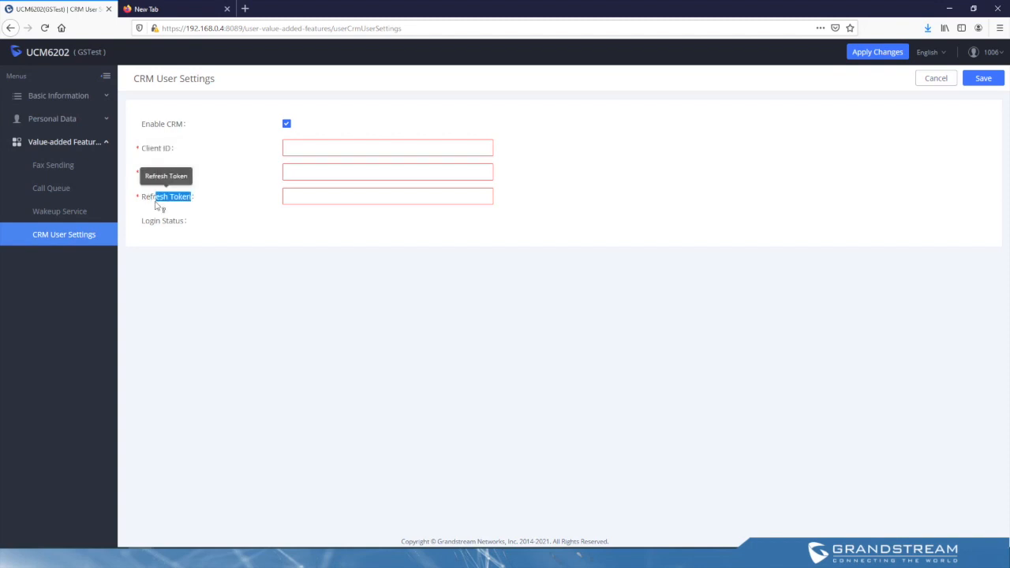
left_click(242, 191)
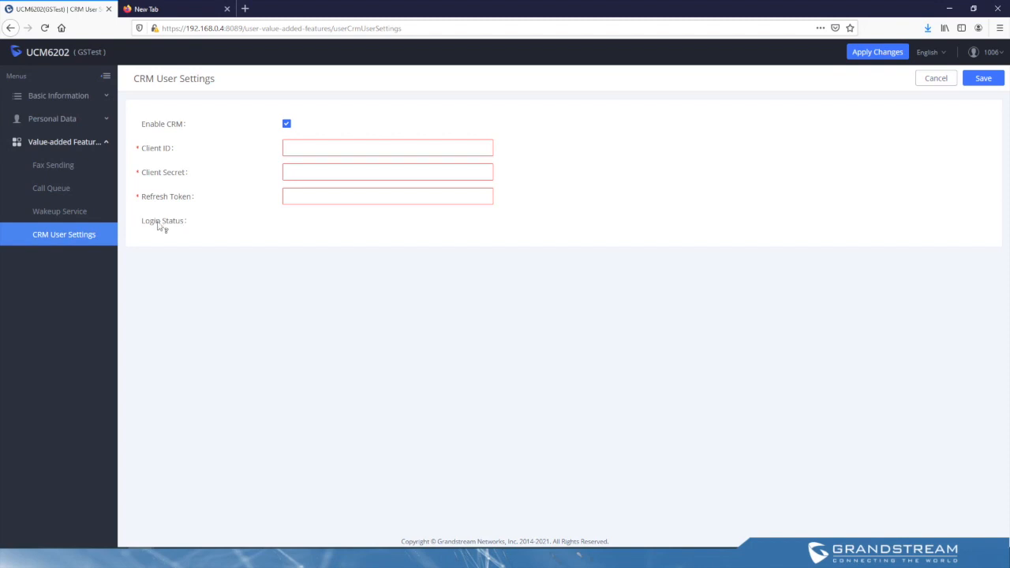
left_click_drag(174, 229, 223, 229)
left_click(224, 229)
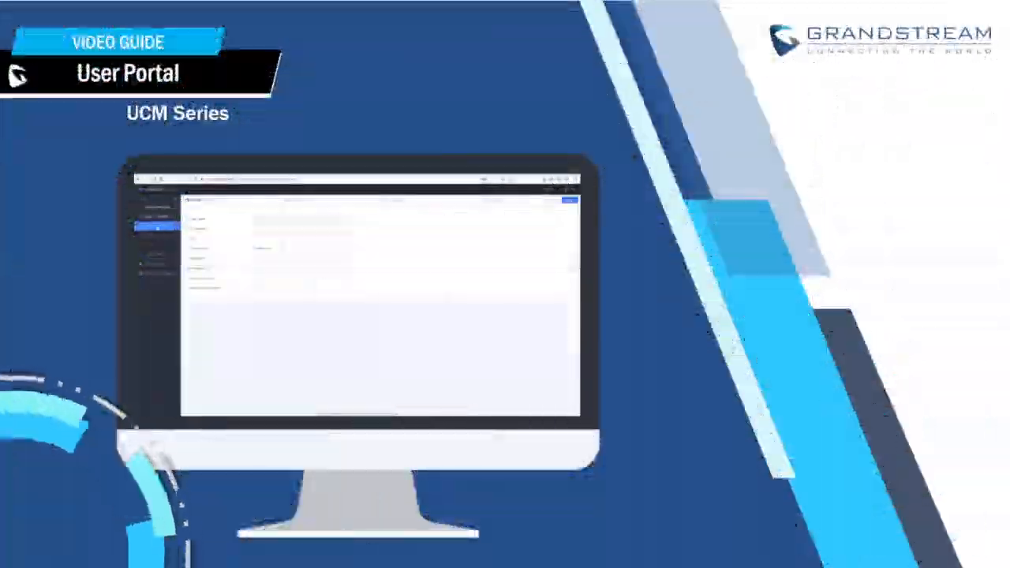
left_click(156, 236)
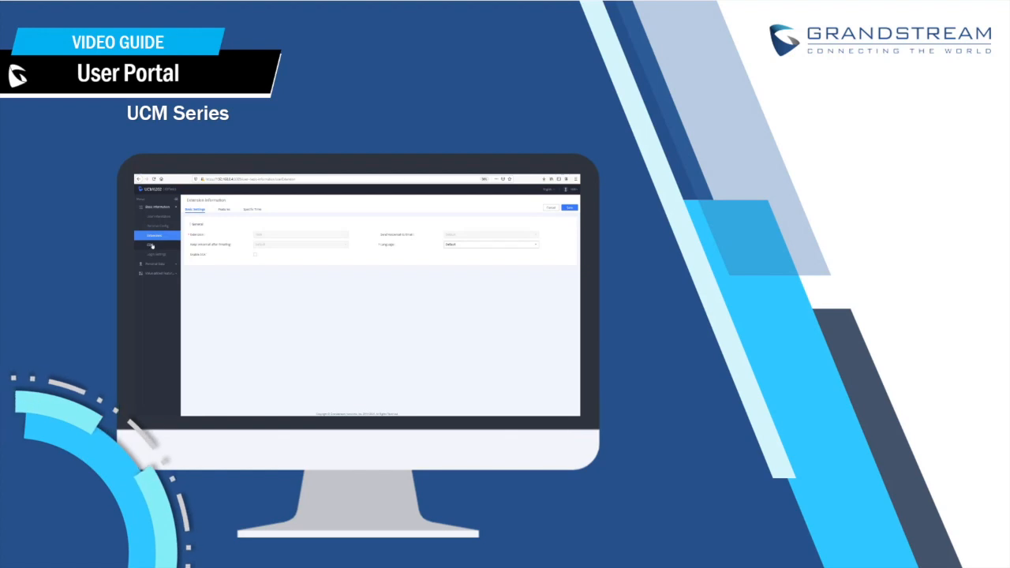
left_click(224, 210)
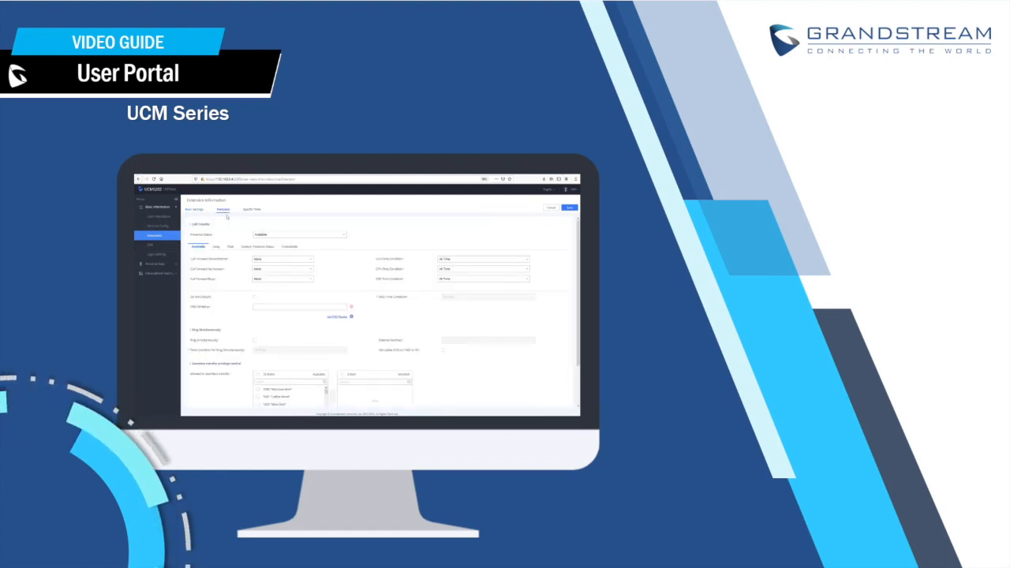
left_click(264, 261)
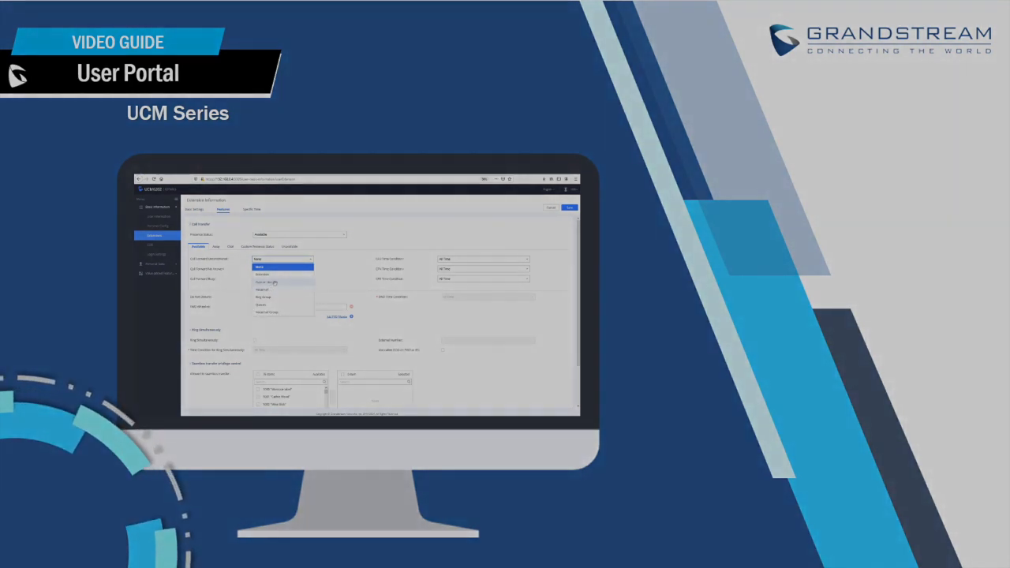
left_click(267, 282)
left_click(332, 259)
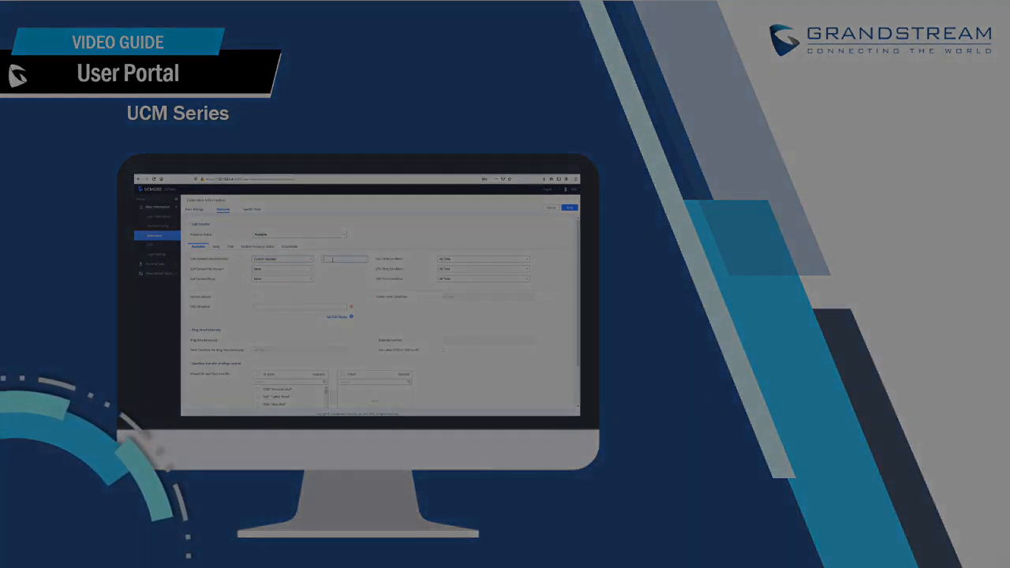
type("10")
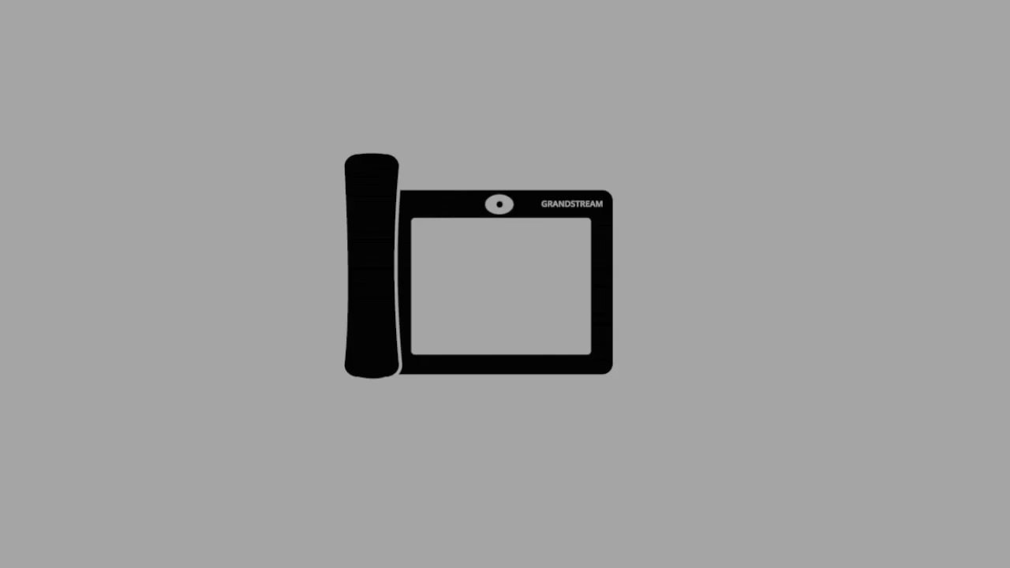